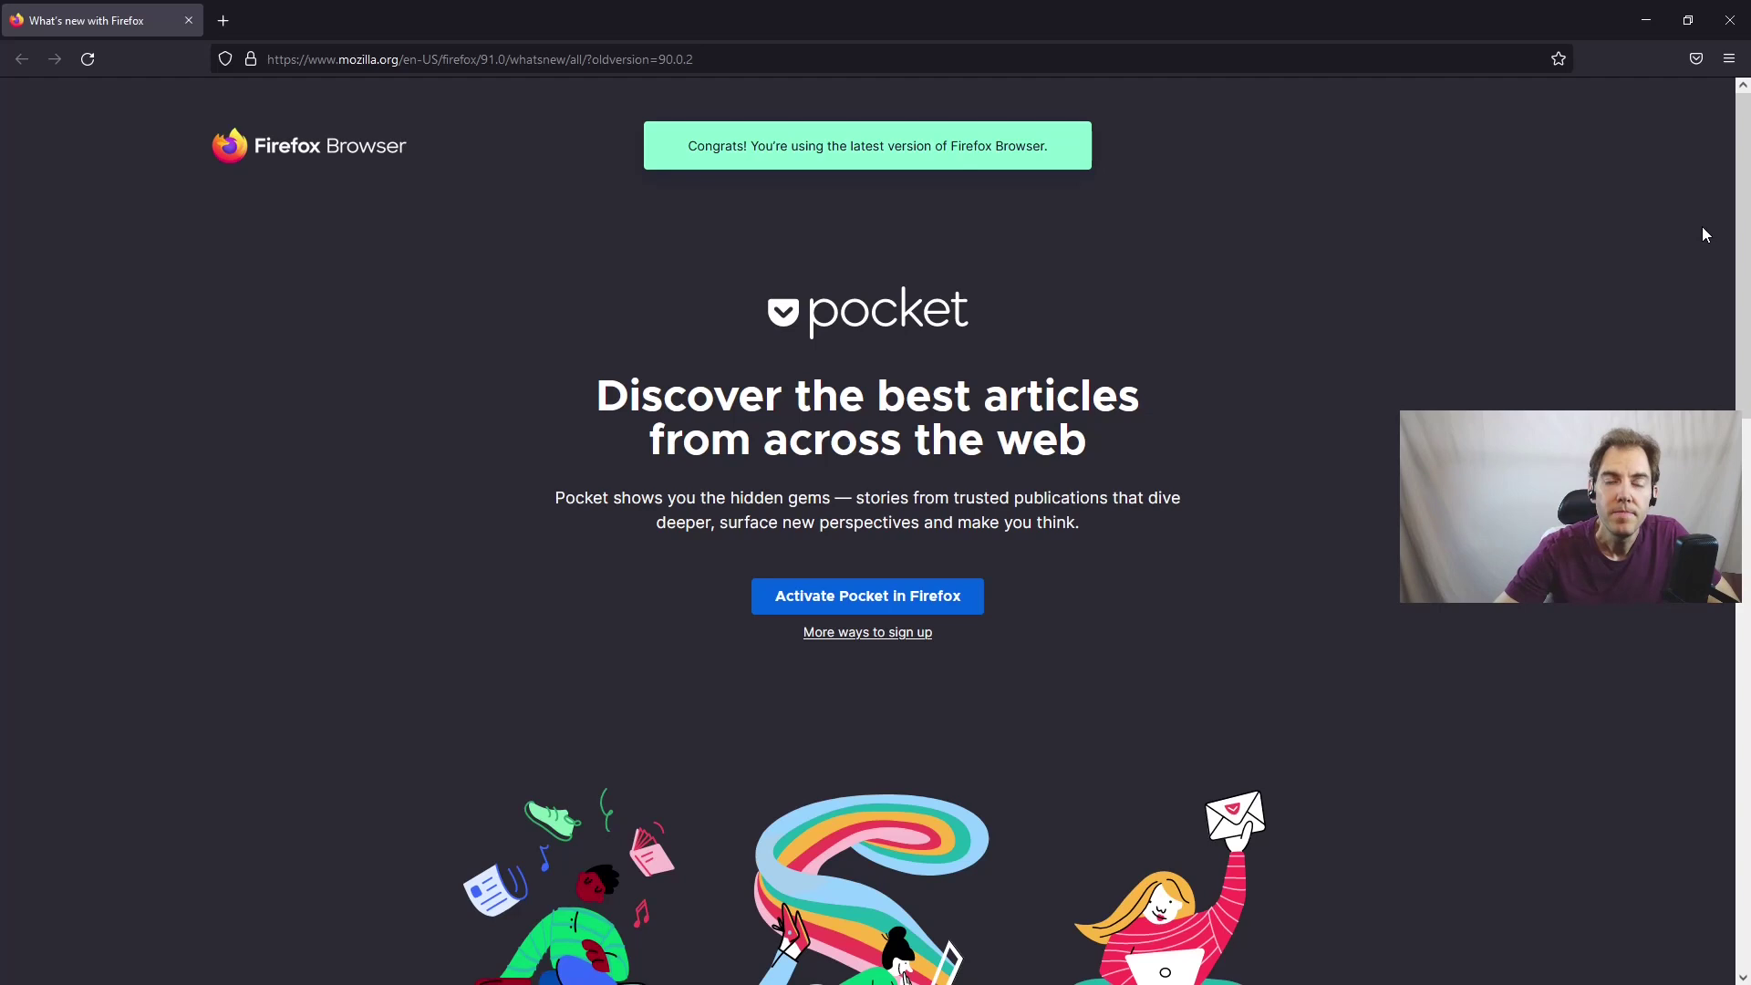
Step: Open the Firefox add-ons manager and go from there to the full add-ons website
{"action": "left_click", "coordinate": [1731, 60]}
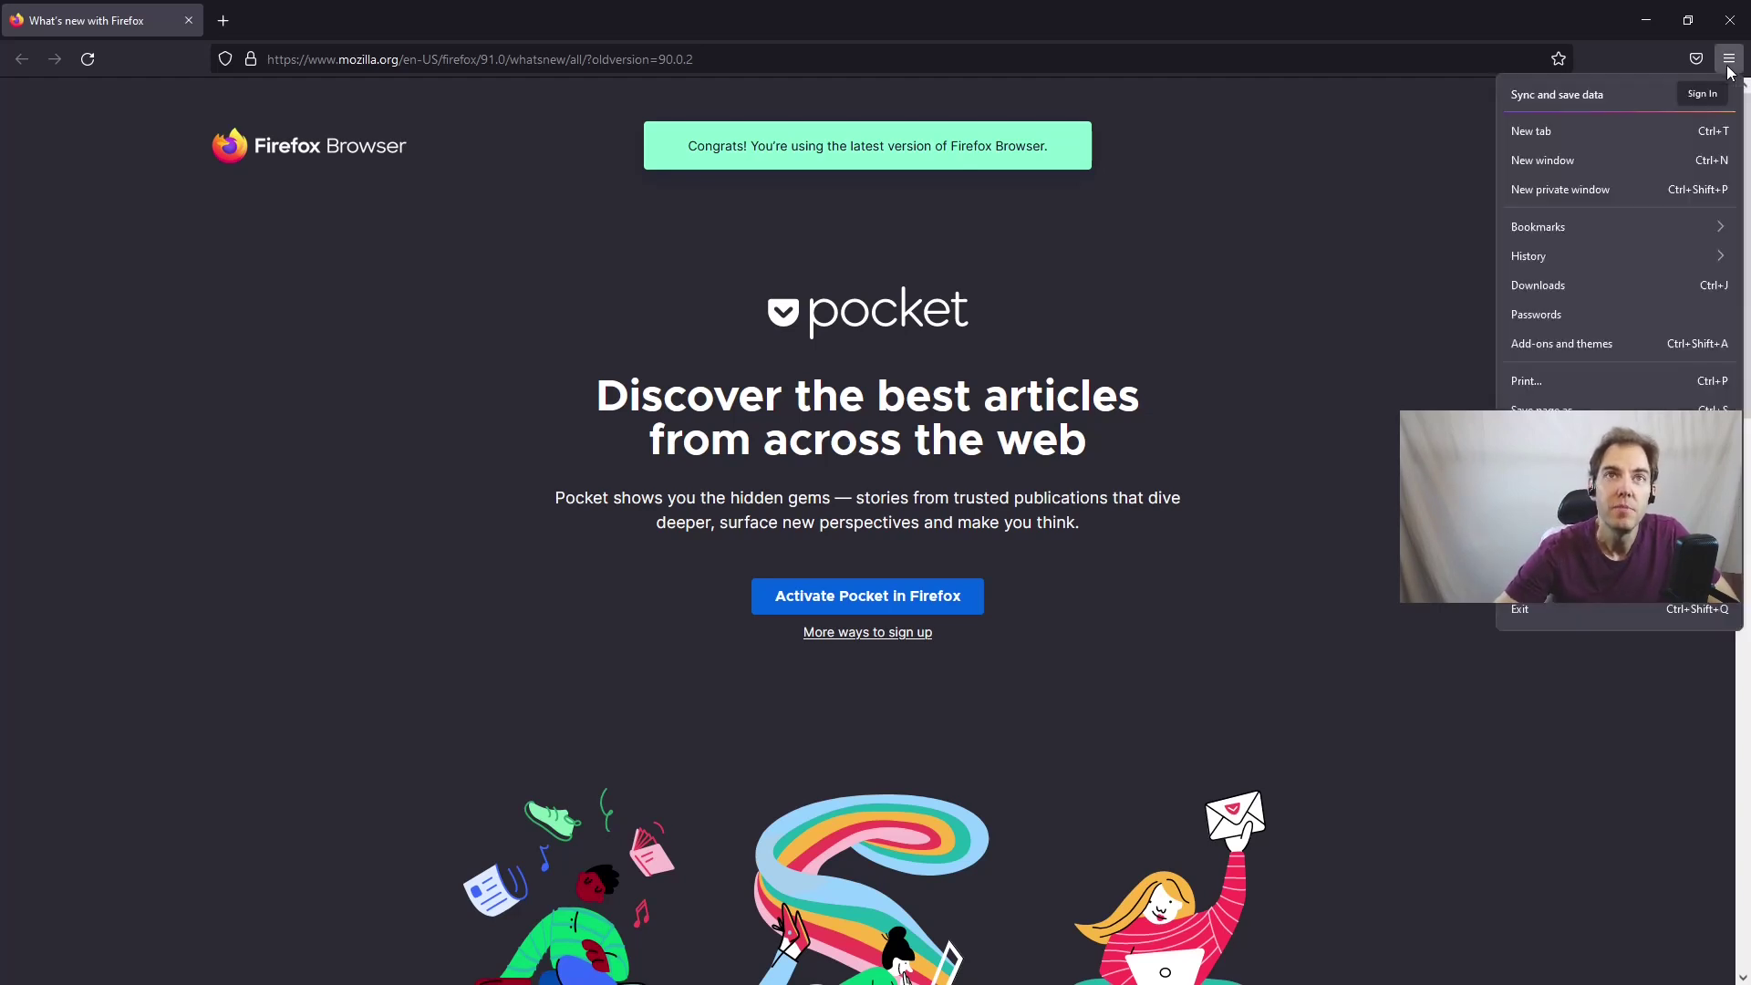
{"action": "left_click", "coordinate": [1602, 343]}
{"action": "scroll", "coordinate": [771, 392], "scroll_direction": "down", "scroll_amount": 3}
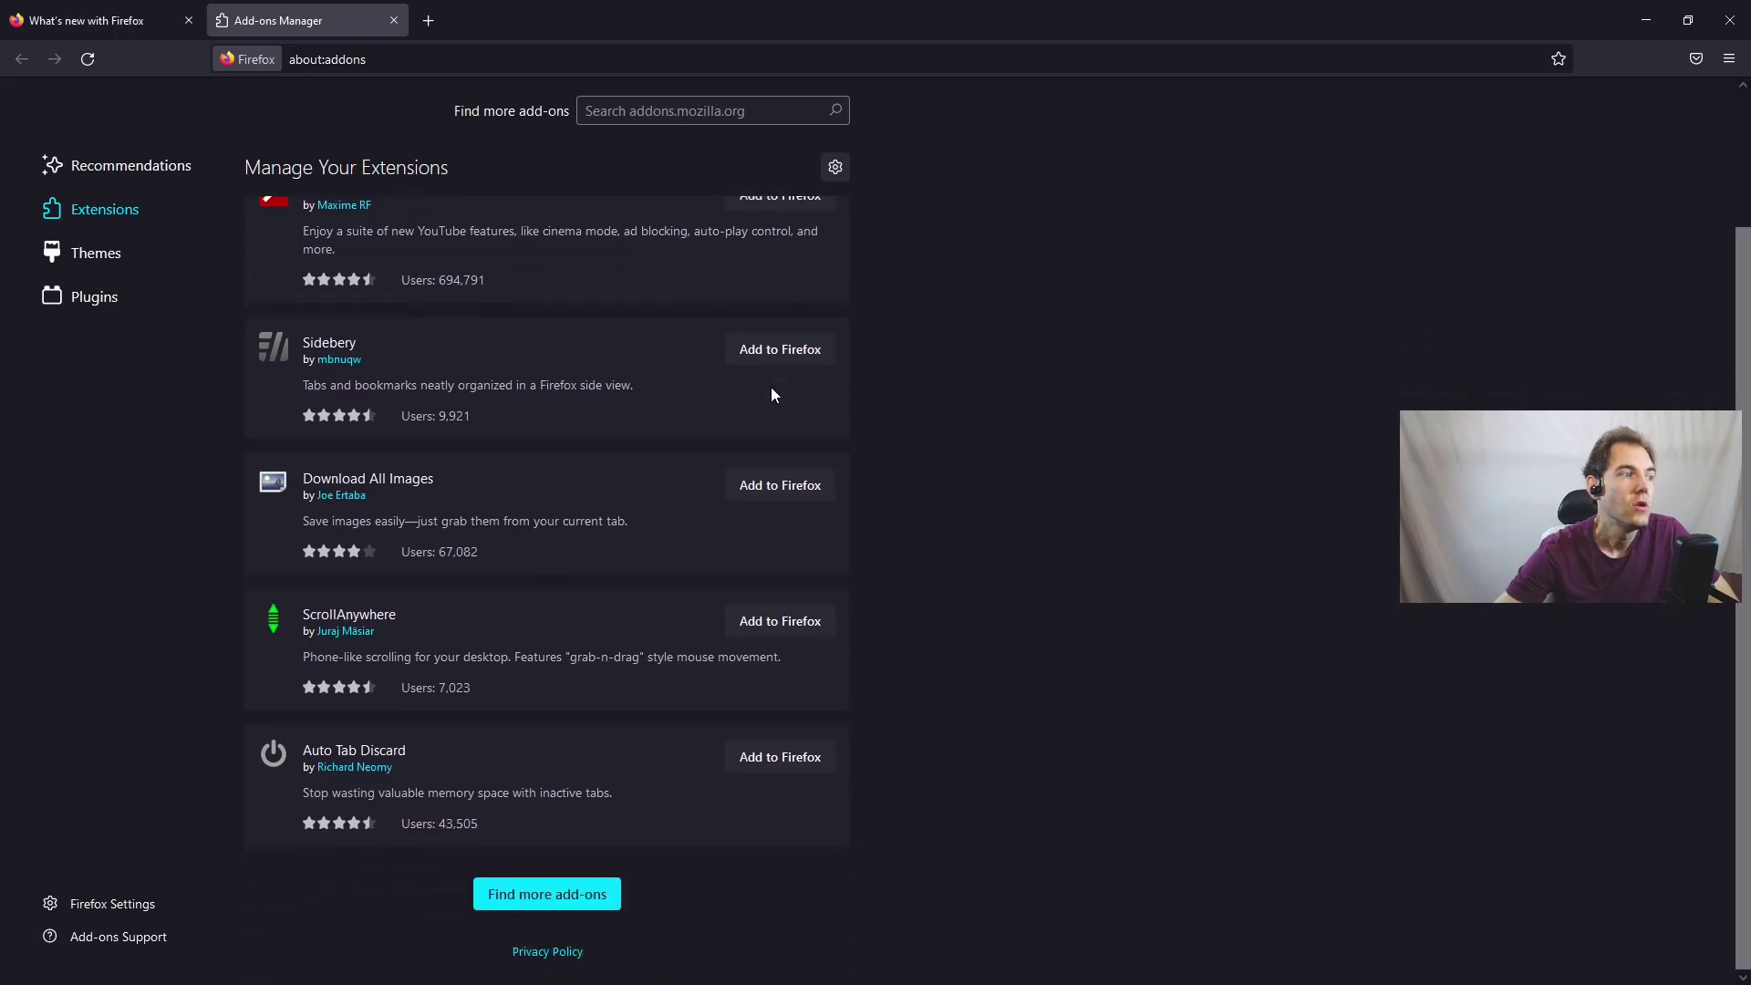
{"action": "left_click", "coordinate": [569, 903]}
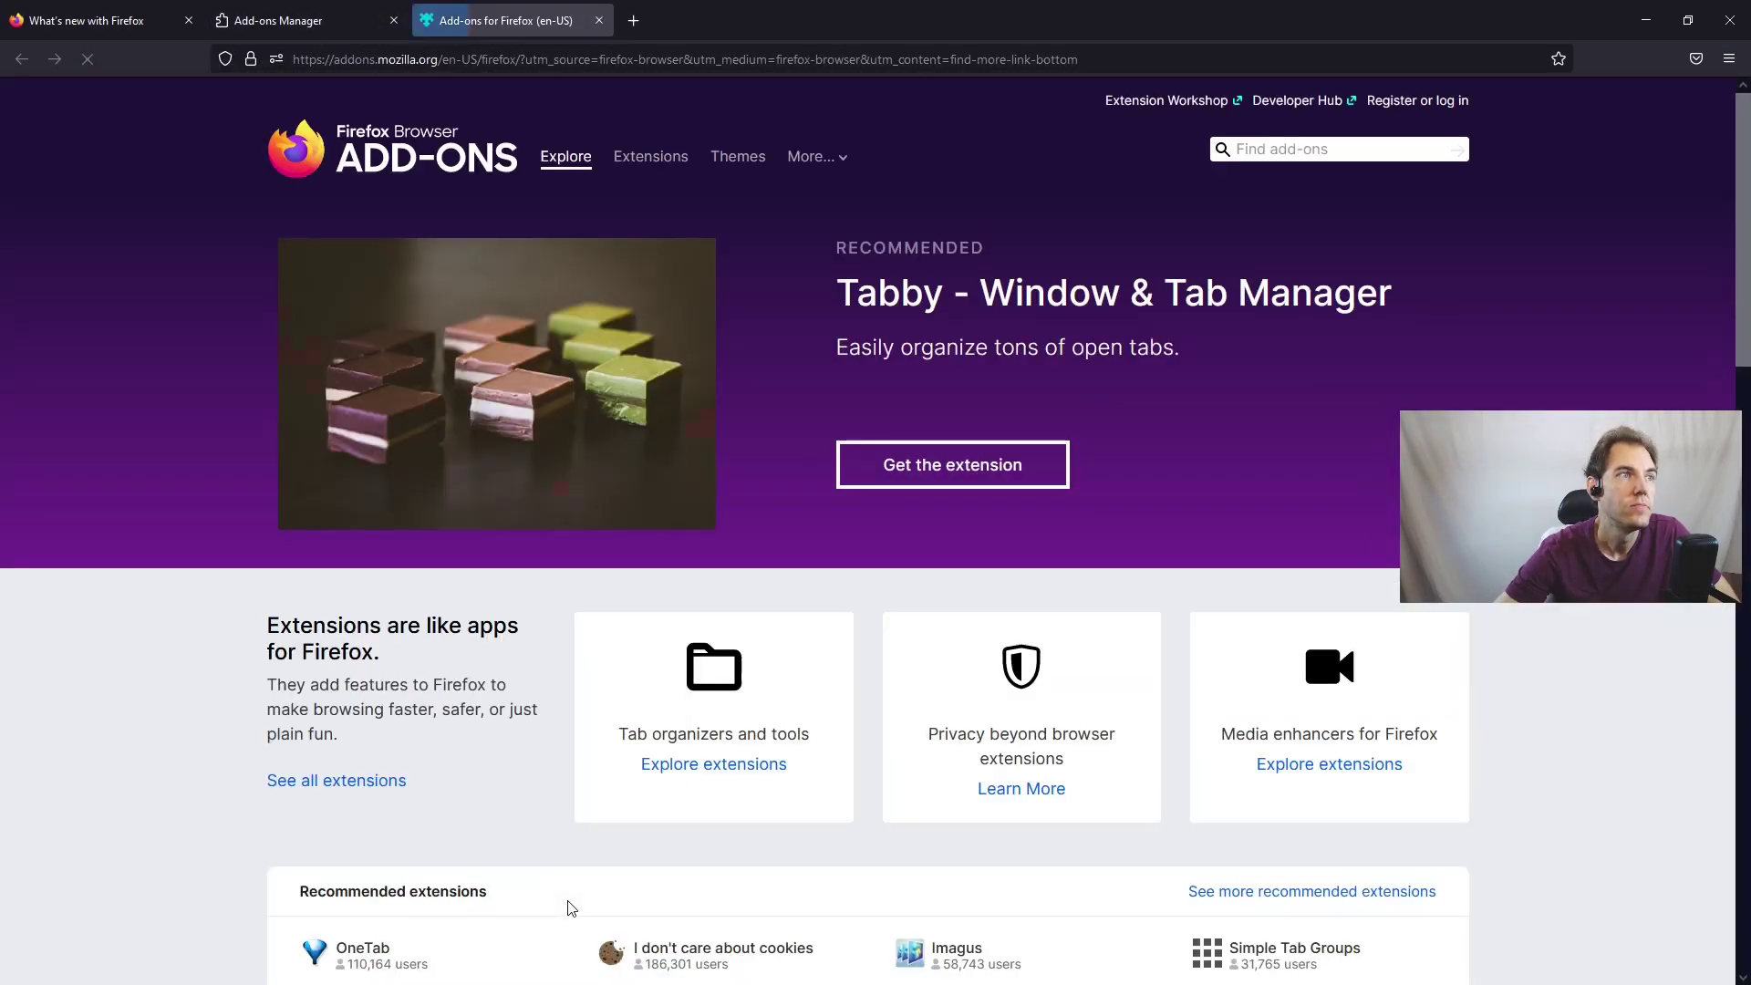
Step: Search the add-ons site for "multi-account" and open the Firefox Multi-Account Containers page
{"action": "left_click", "coordinate": [1287, 149]}
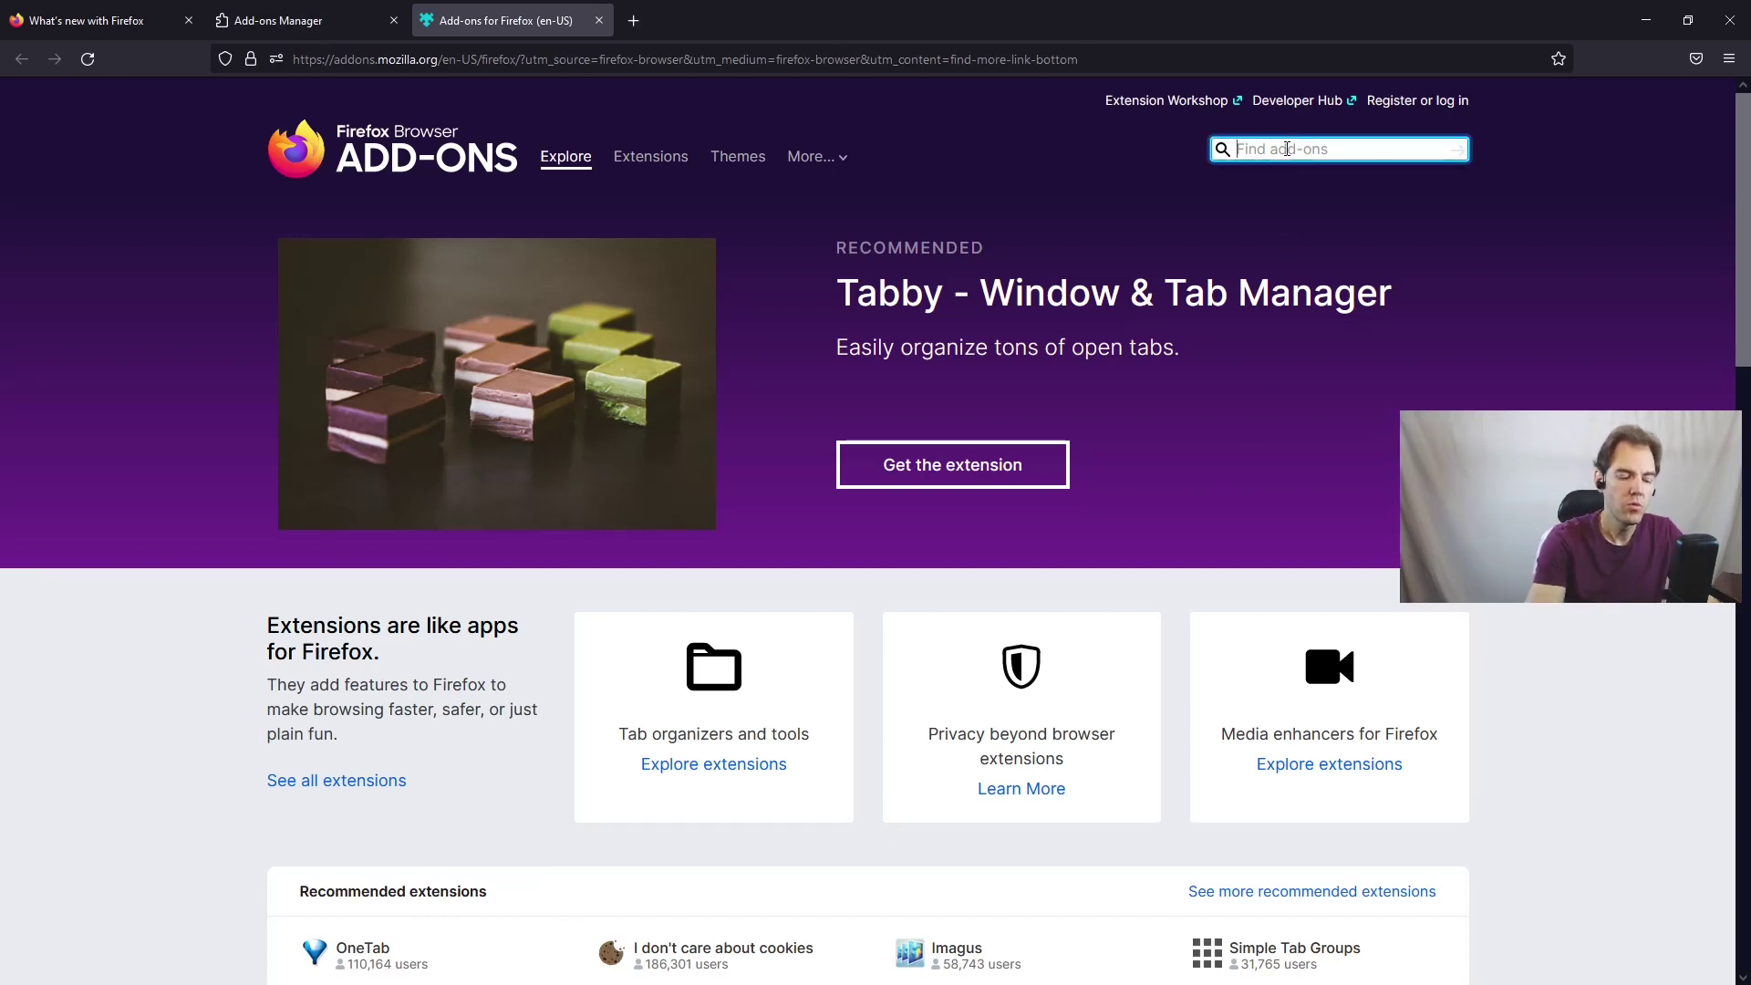
{"action": "type", "text": "multi"}
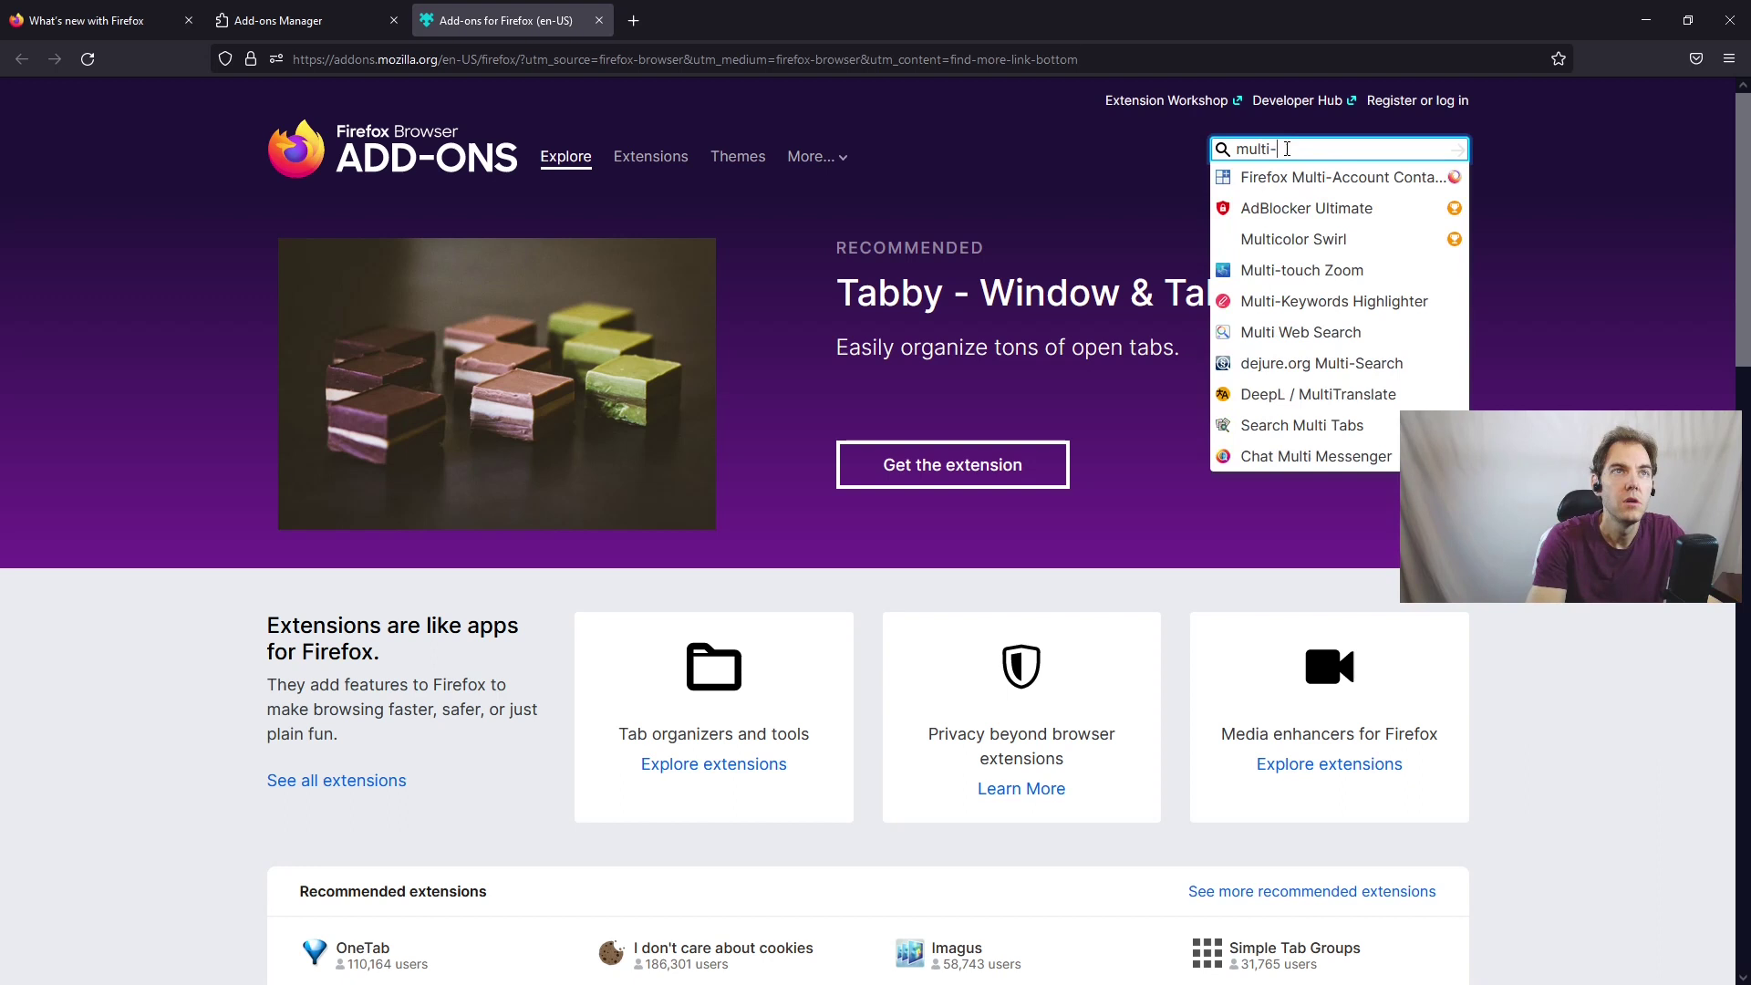
{"action": "type", "text": "-account"}
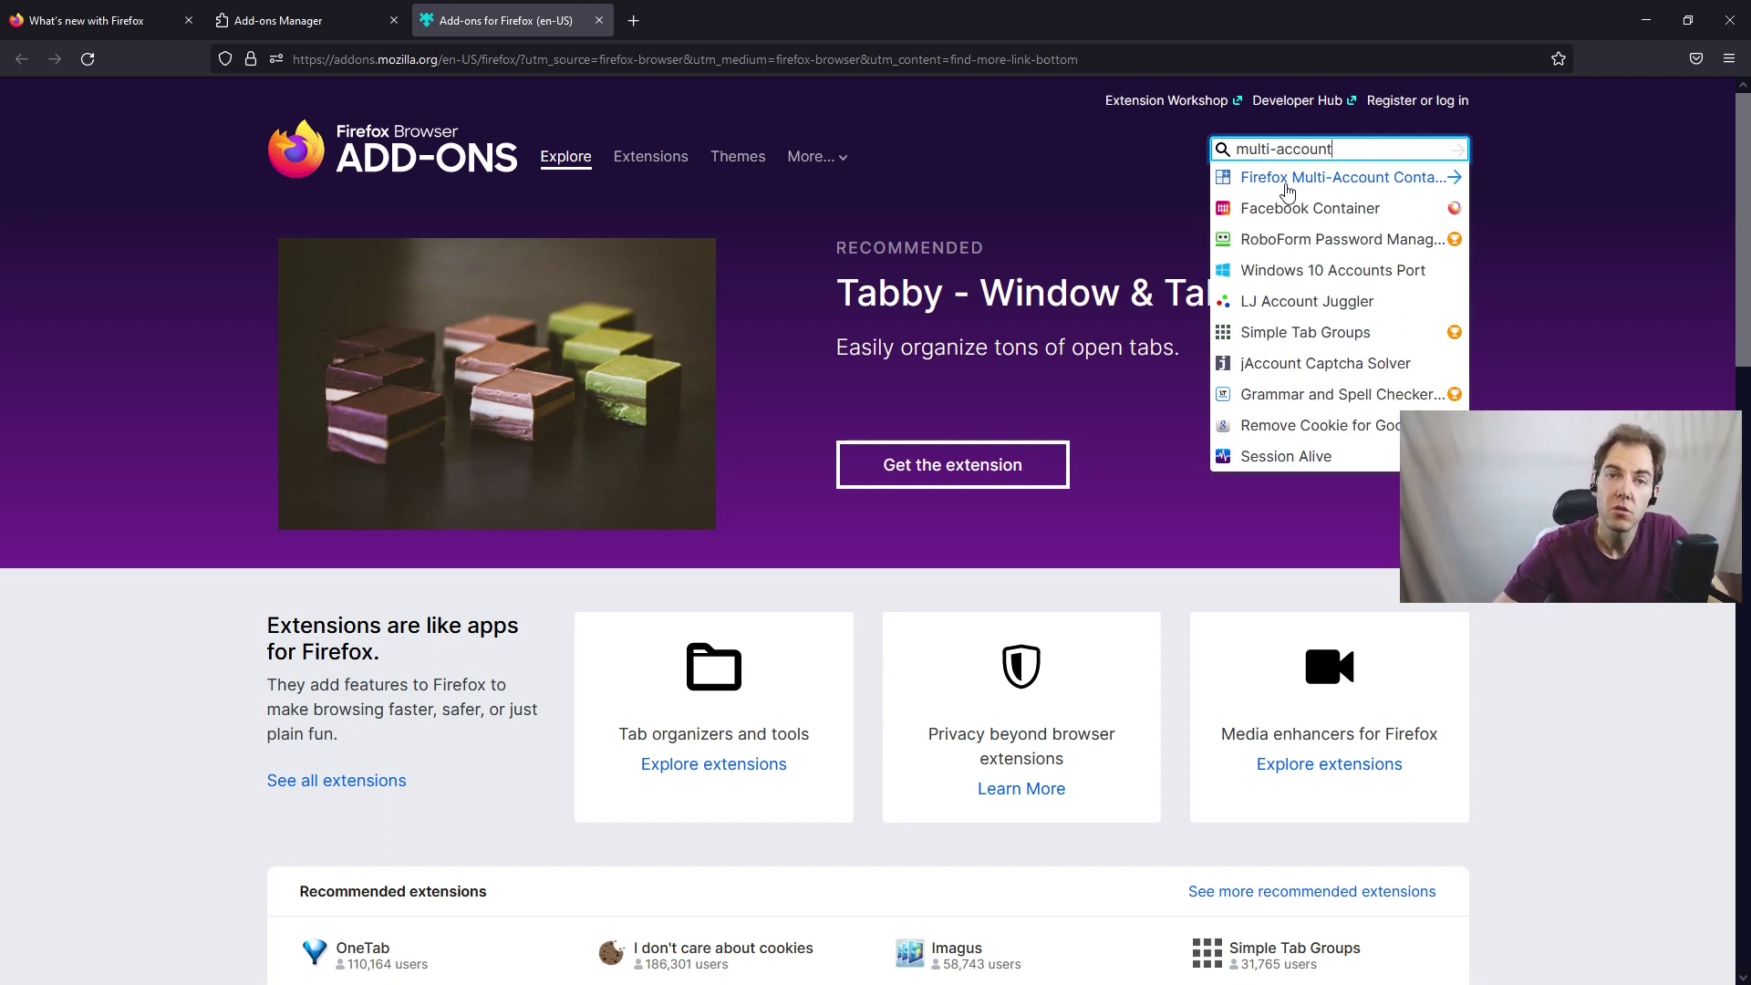
{"action": "left_click", "coordinate": [1287, 180]}
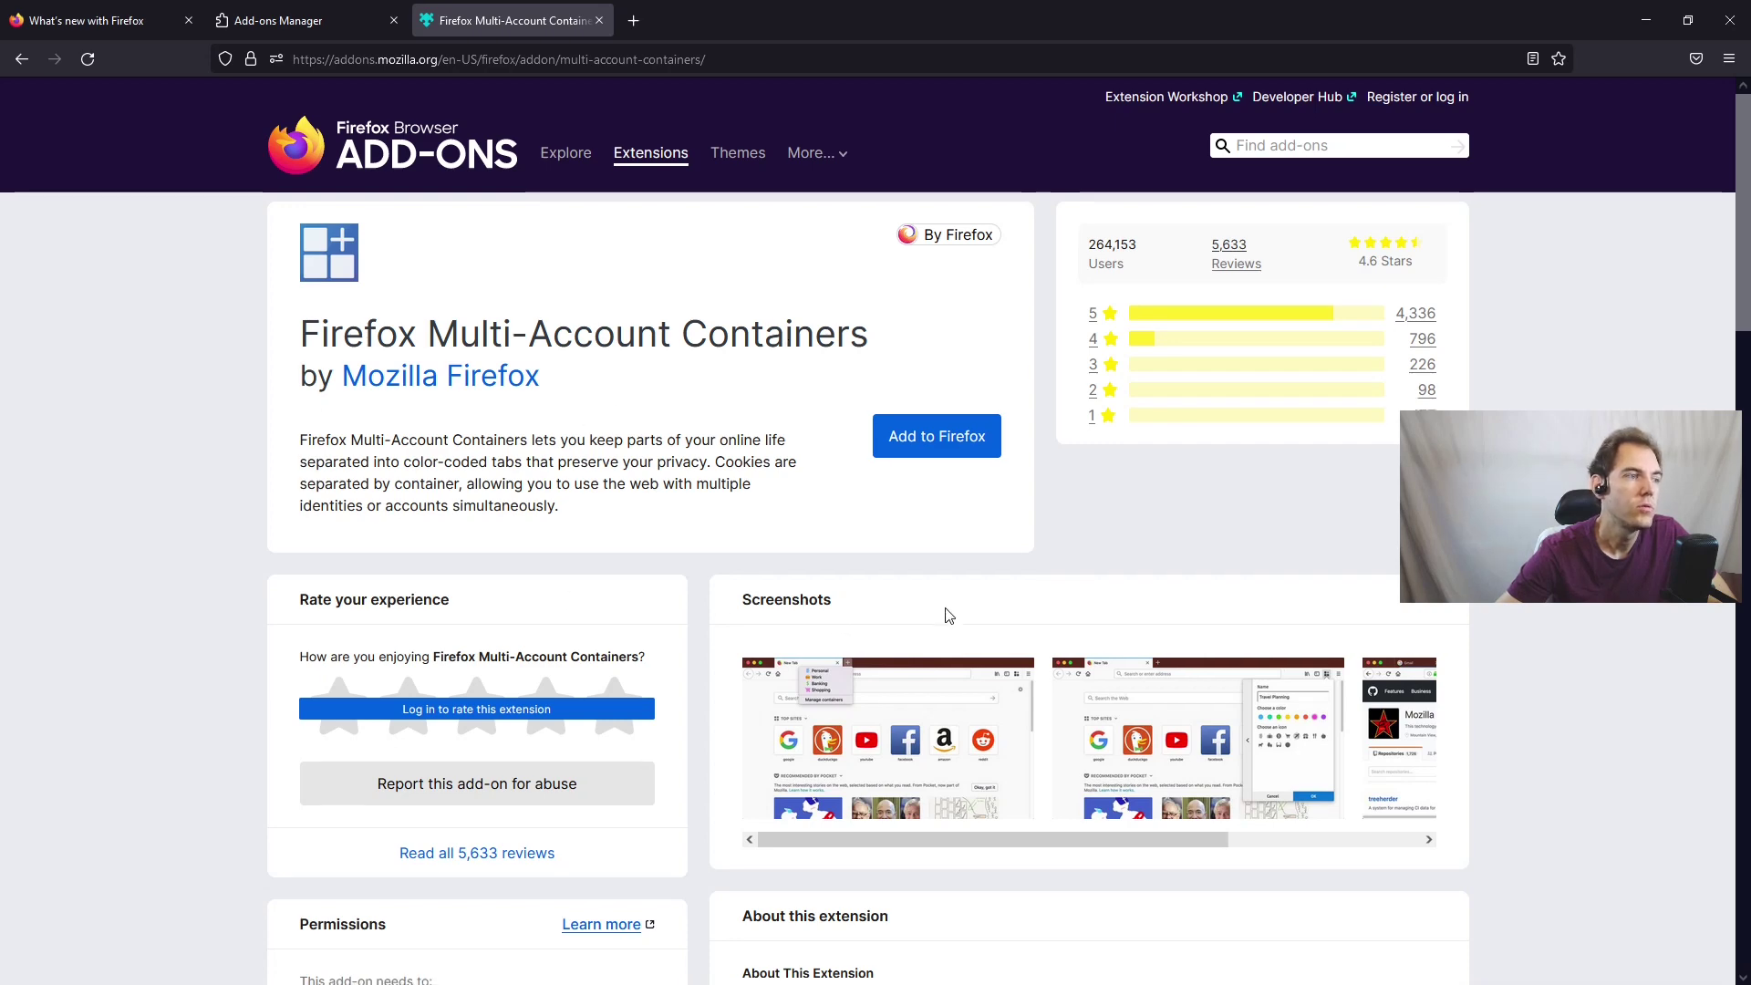
Step: Add the Firefox Multi-Account Containers extension to the browser, accepting its permissions and dismissing the installation notice
{"action": "scroll", "coordinate": [944, 614], "scroll_direction": "down", "scroll_amount": 2}
{"action": "scroll", "coordinate": [607, 866], "scroll_direction": "down", "scroll_amount": 2}
{"action": "scroll", "coordinate": [607, 869], "scroll_direction": "up", "scroll_amount": 5}
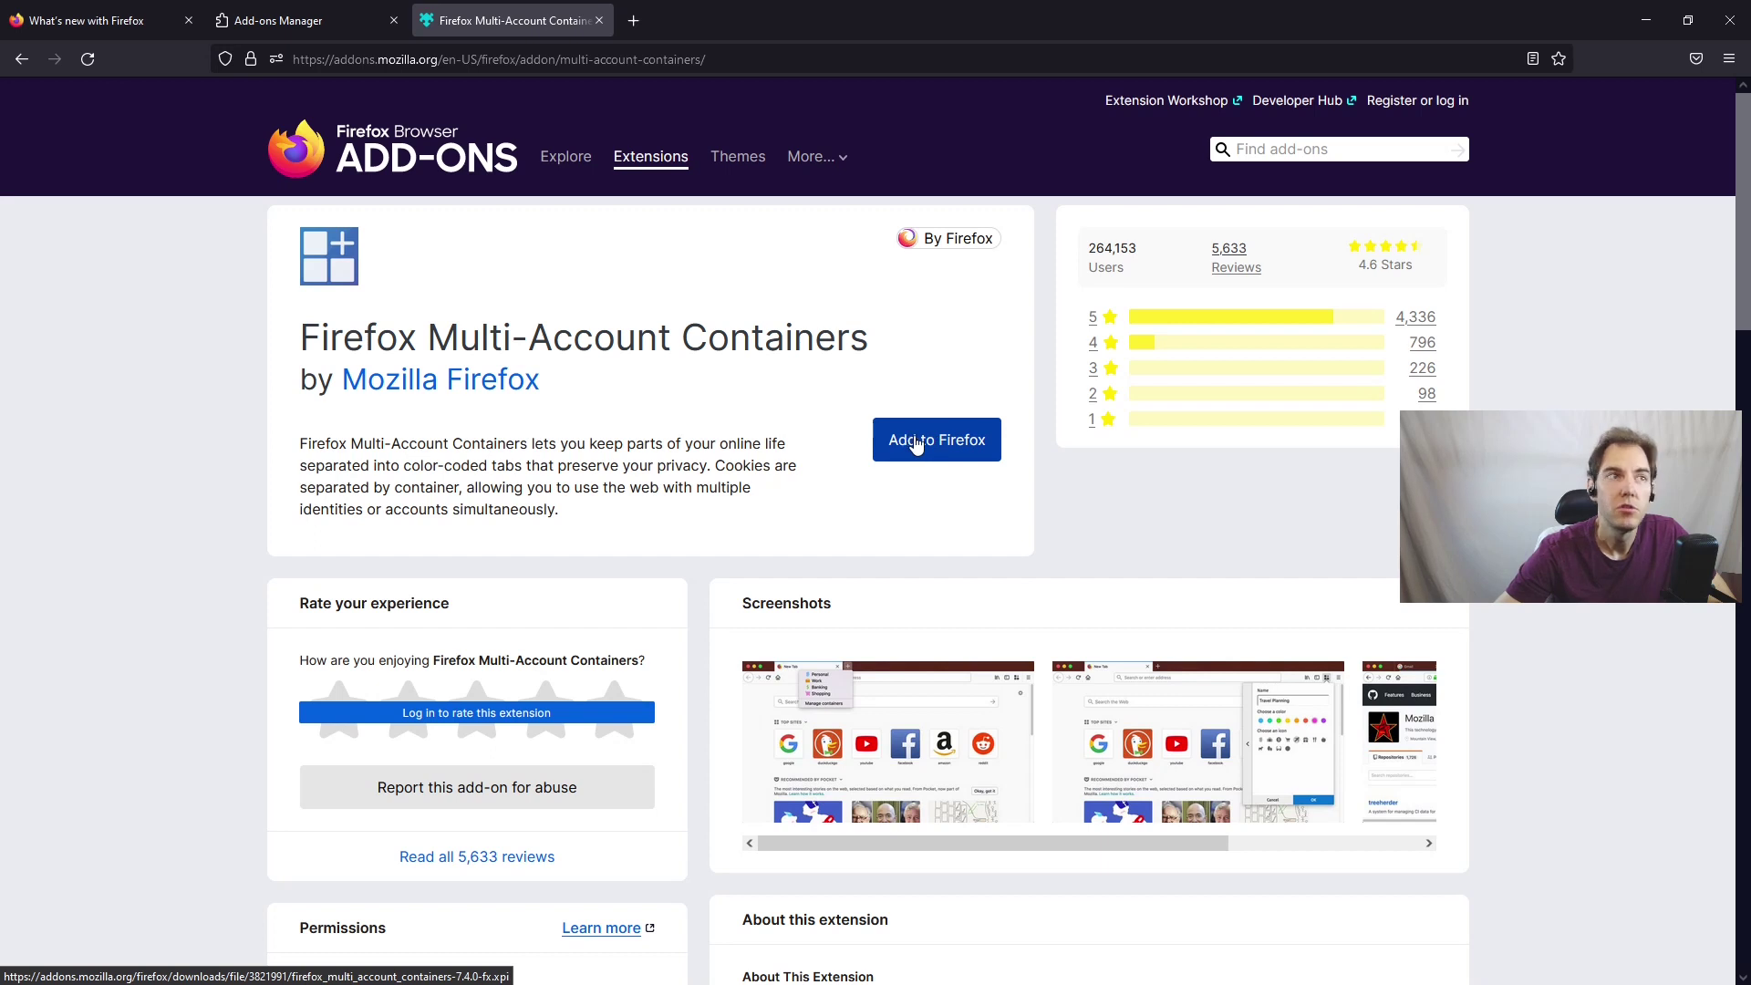
{"action": "left_click", "coordinate": [914, 443]}
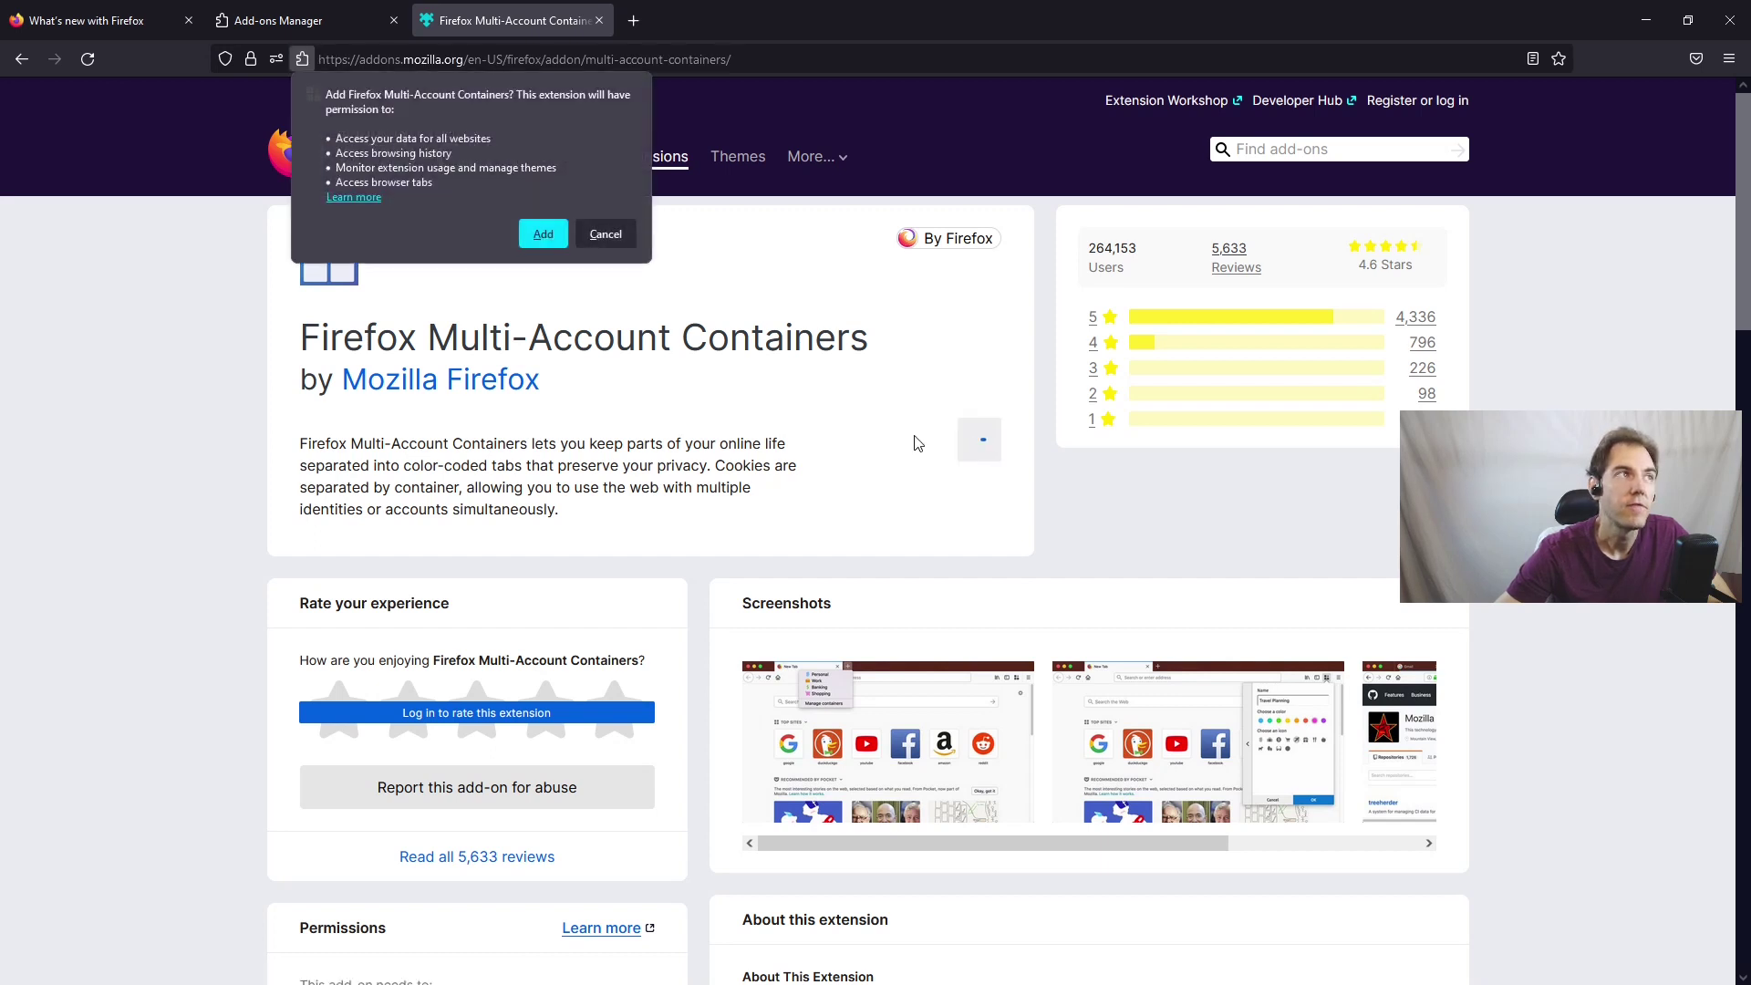
{"action": "left_click", "coordinate": [542, 233]}
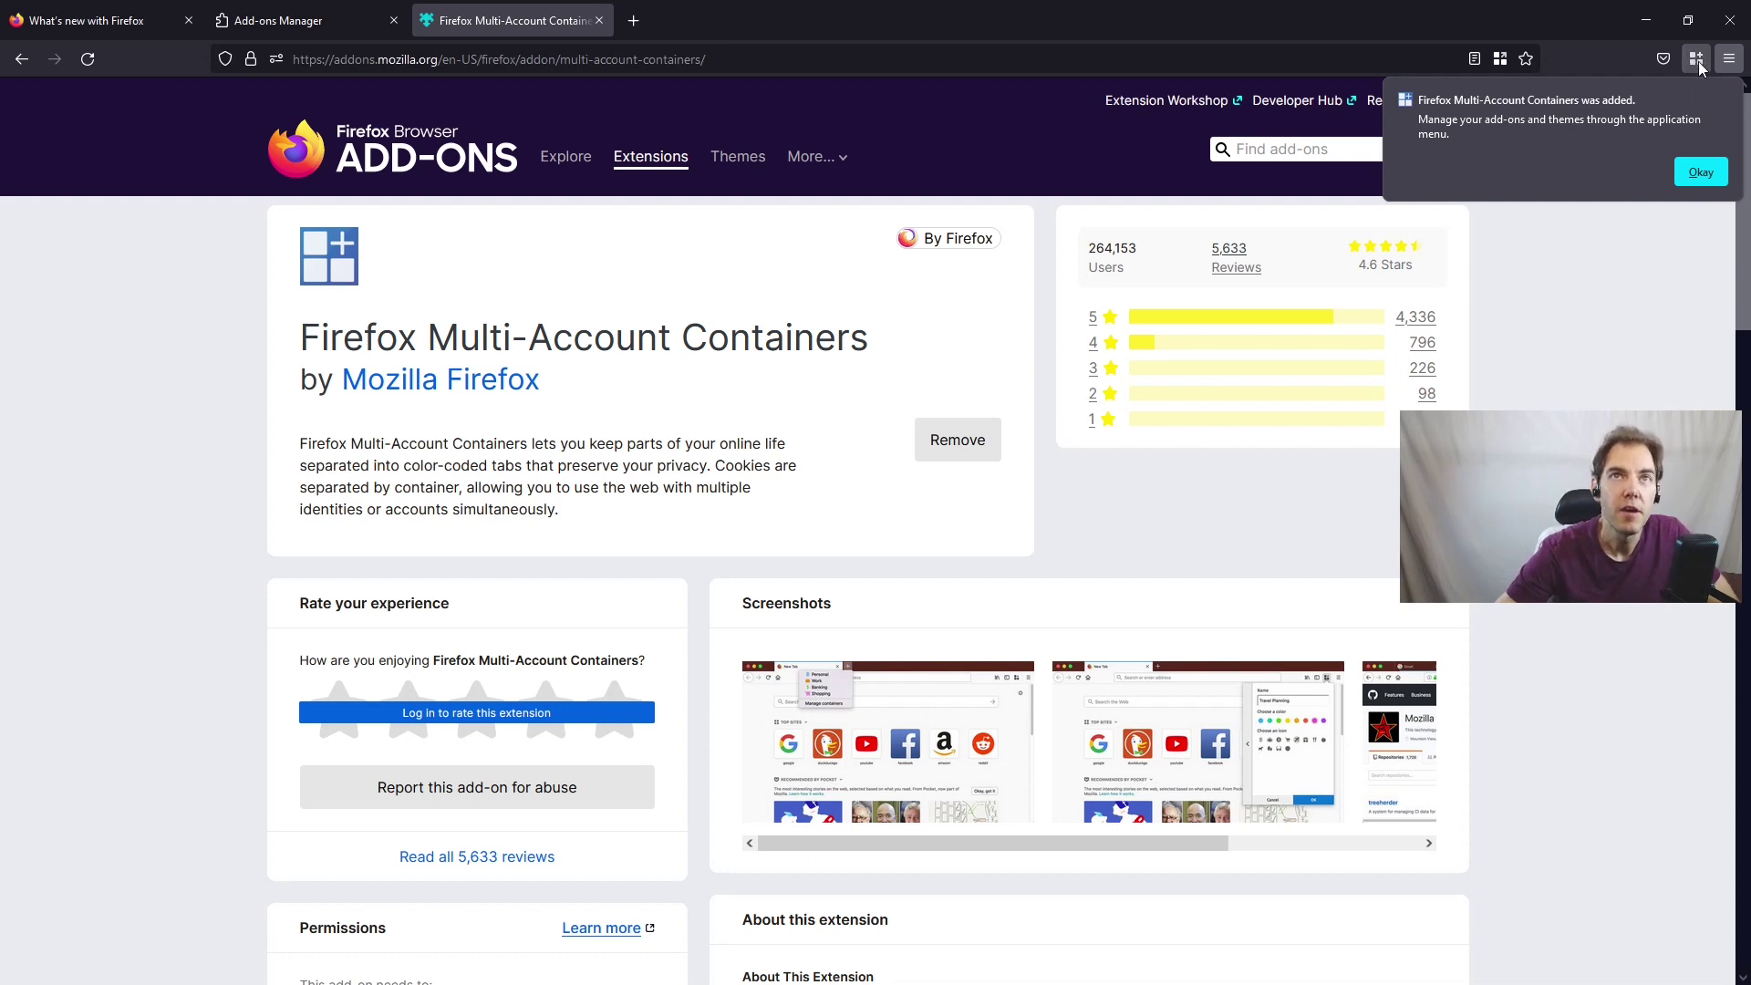
{"action": "left_click", "coordinate": [1702, 171]}
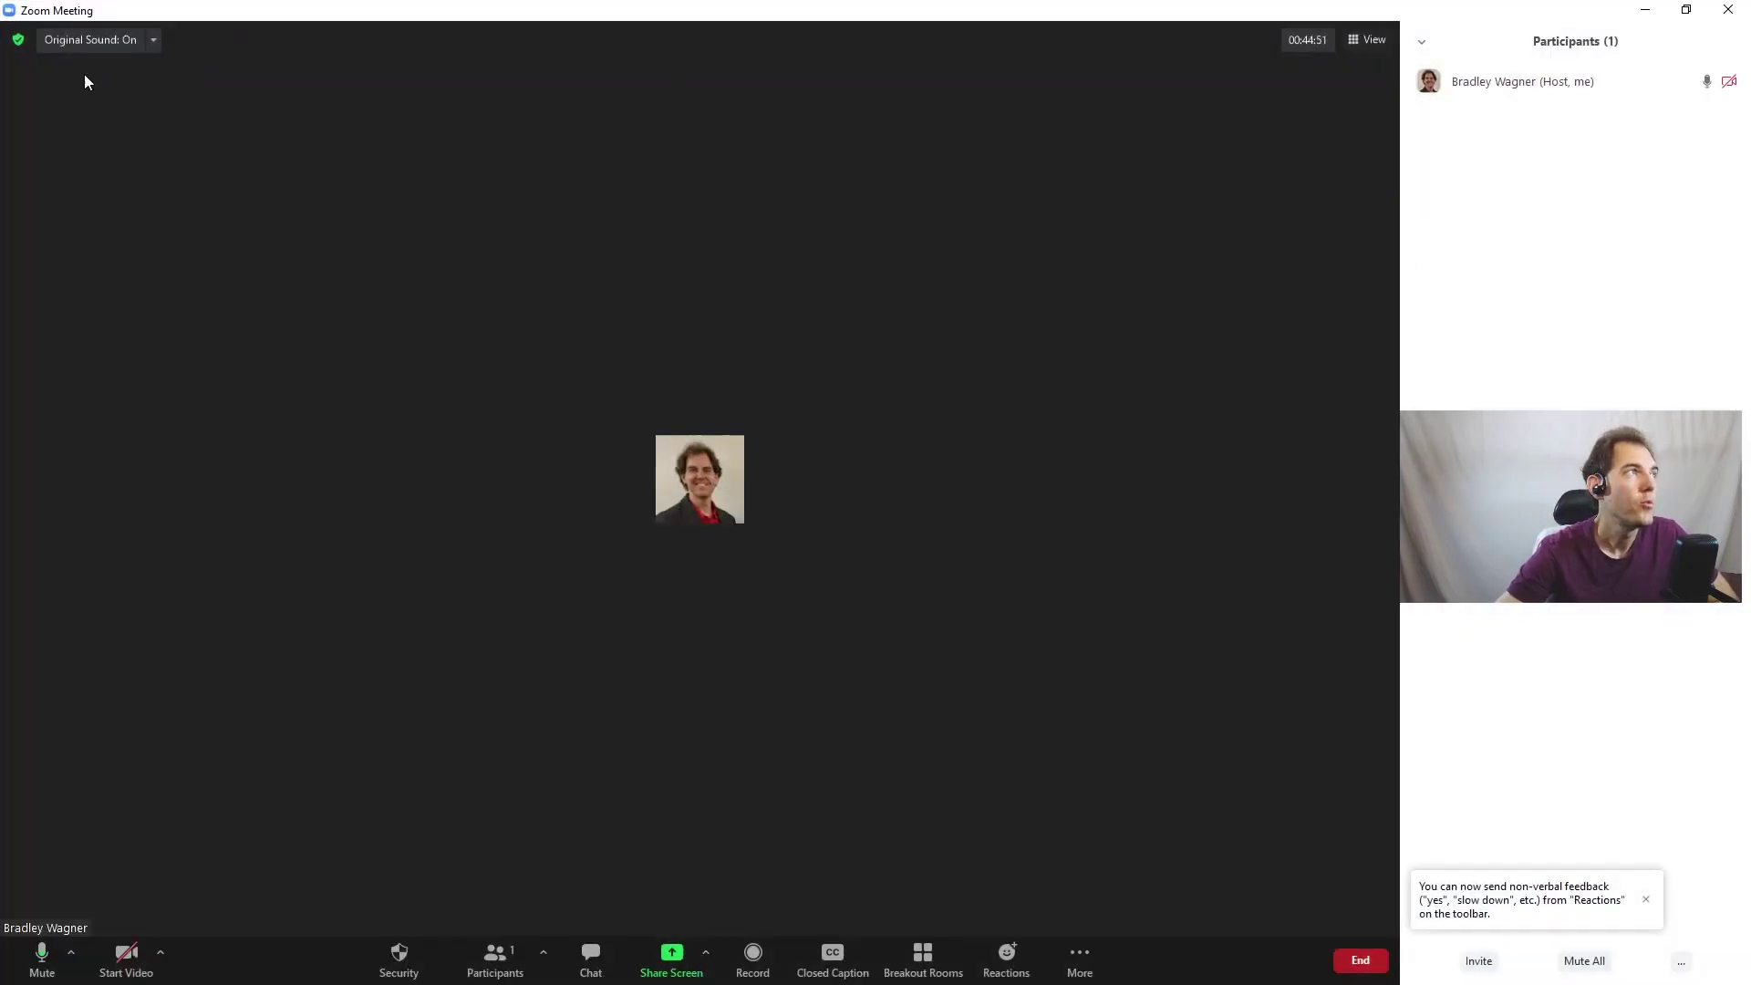
Step: Copy the invite link from the Zoom meeting's information and minimize Zoom to return to Firefox
{"action": "left_click", "coordinate": [22, 42]}
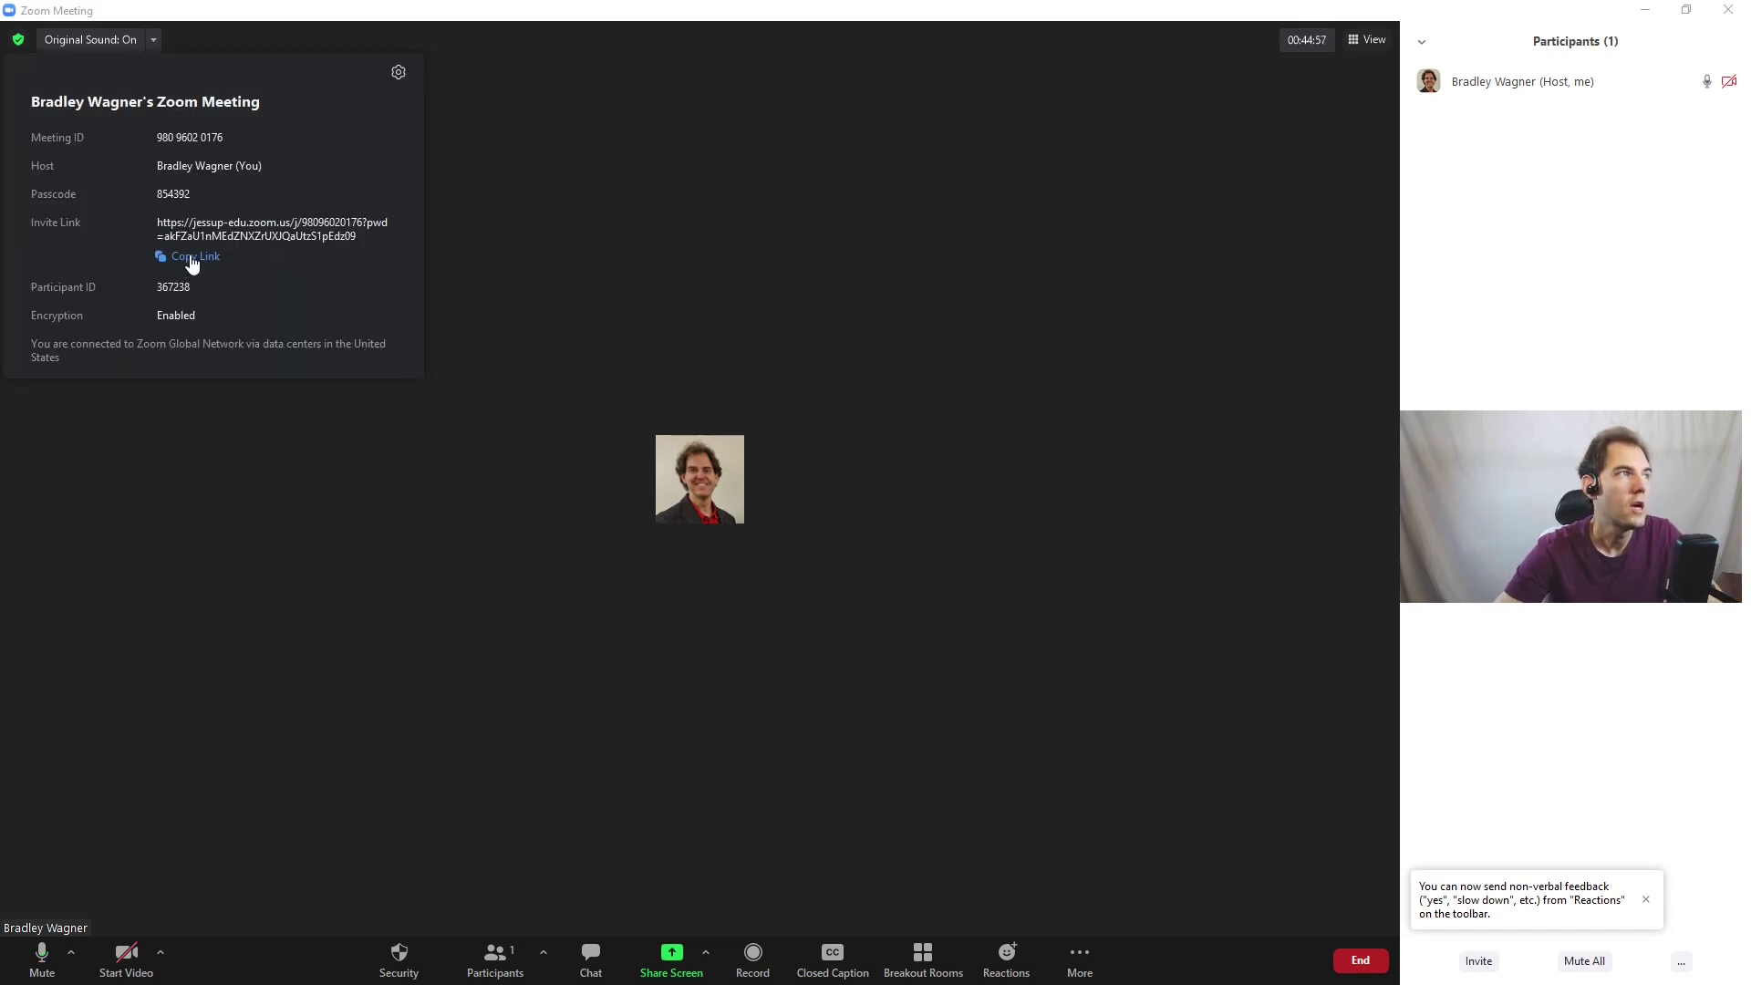
{"action": "left_click", "coordinate": [192, 260]}
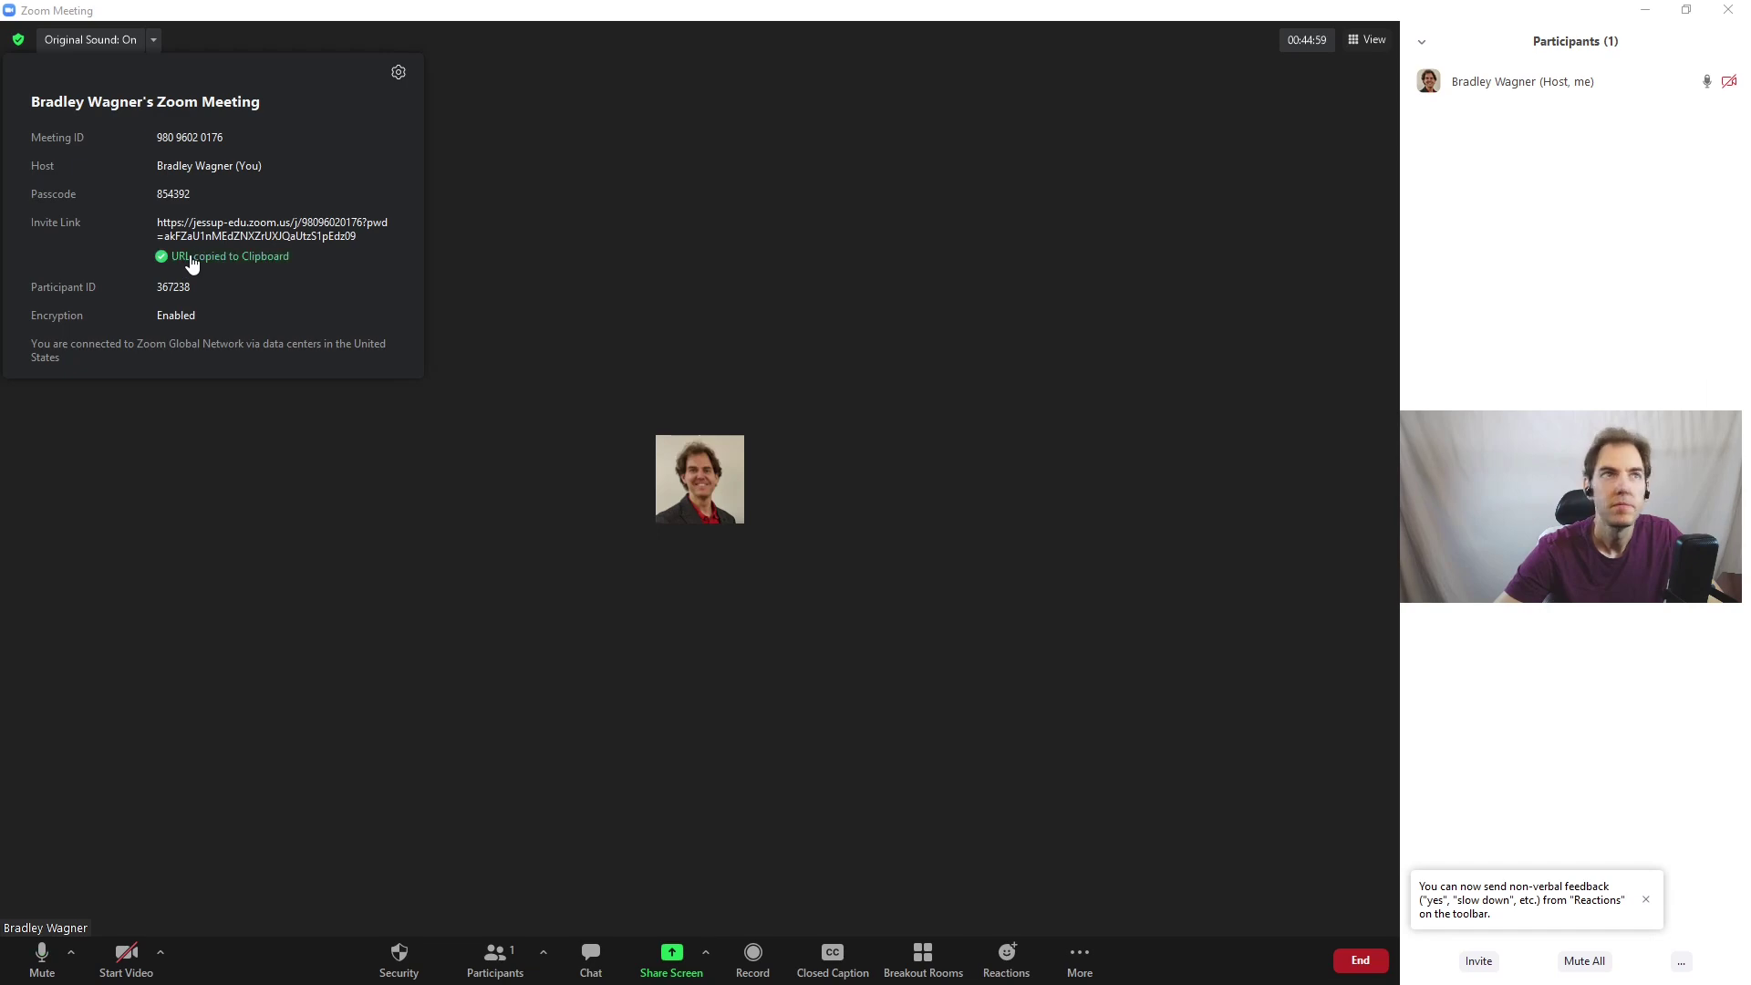
{"action": "left_click", "coordinate": [1646, 9]}
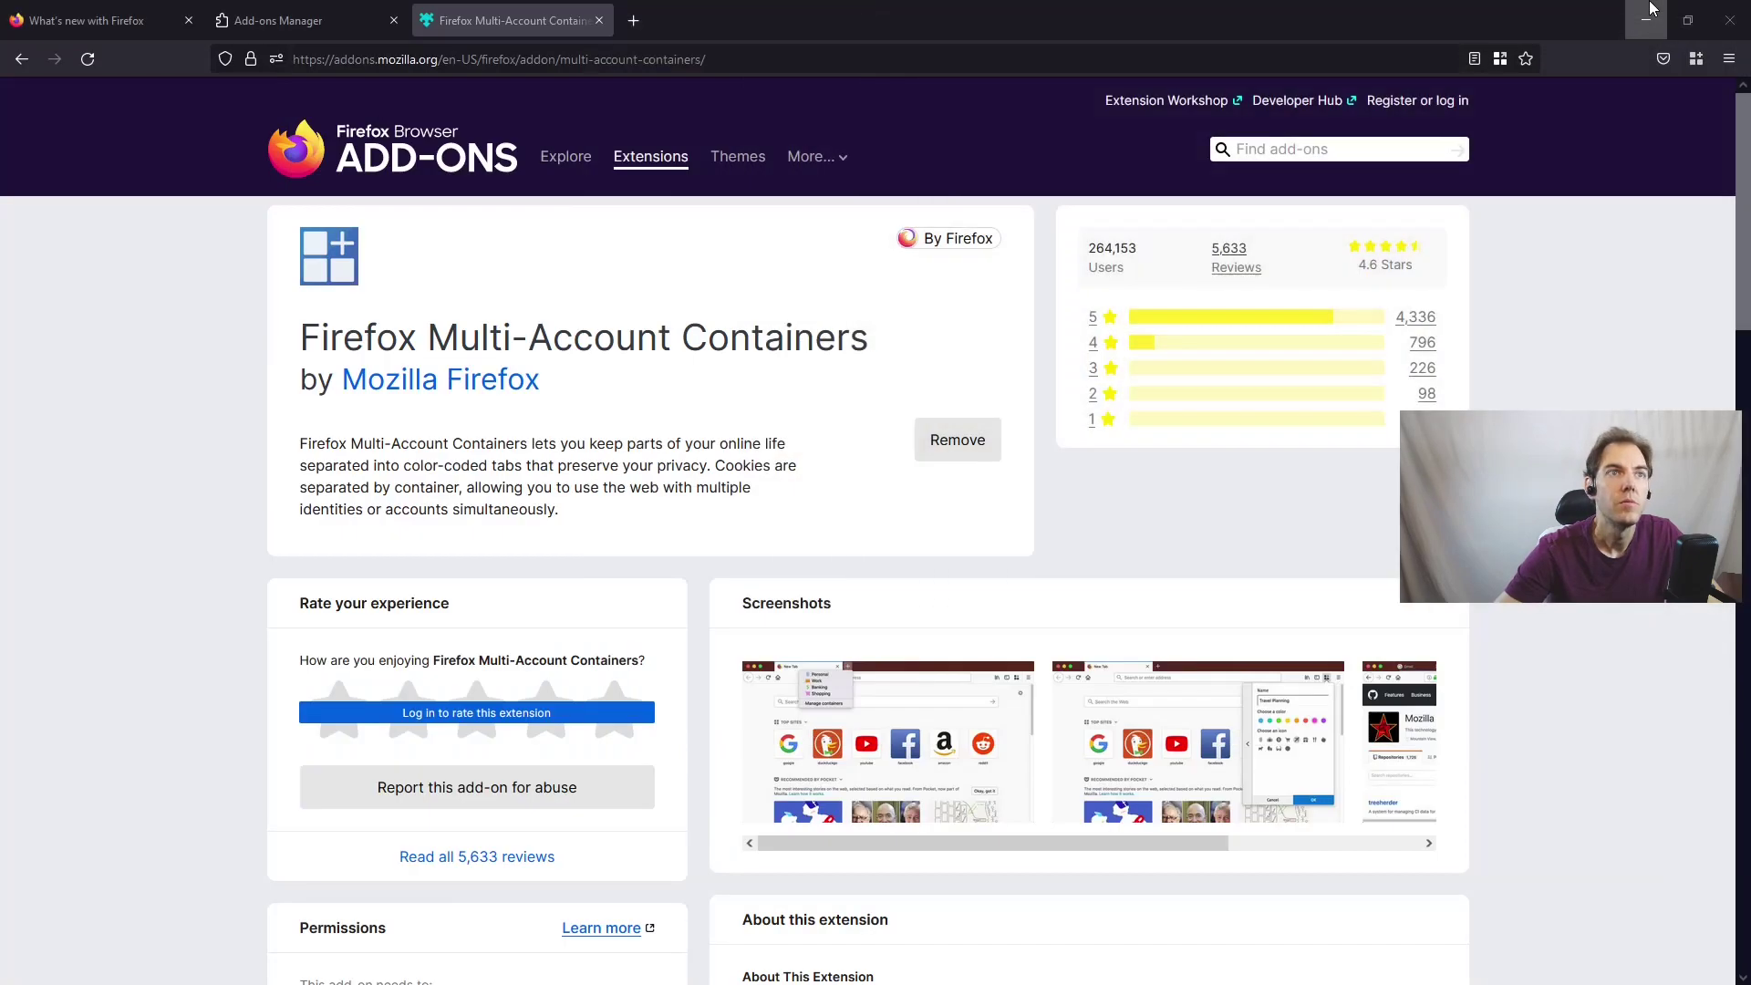
Step: Go through the Multi-Account Containers introduction and decline syncing for now
{"action": "left_click", "coordinate": [1697, 60]}
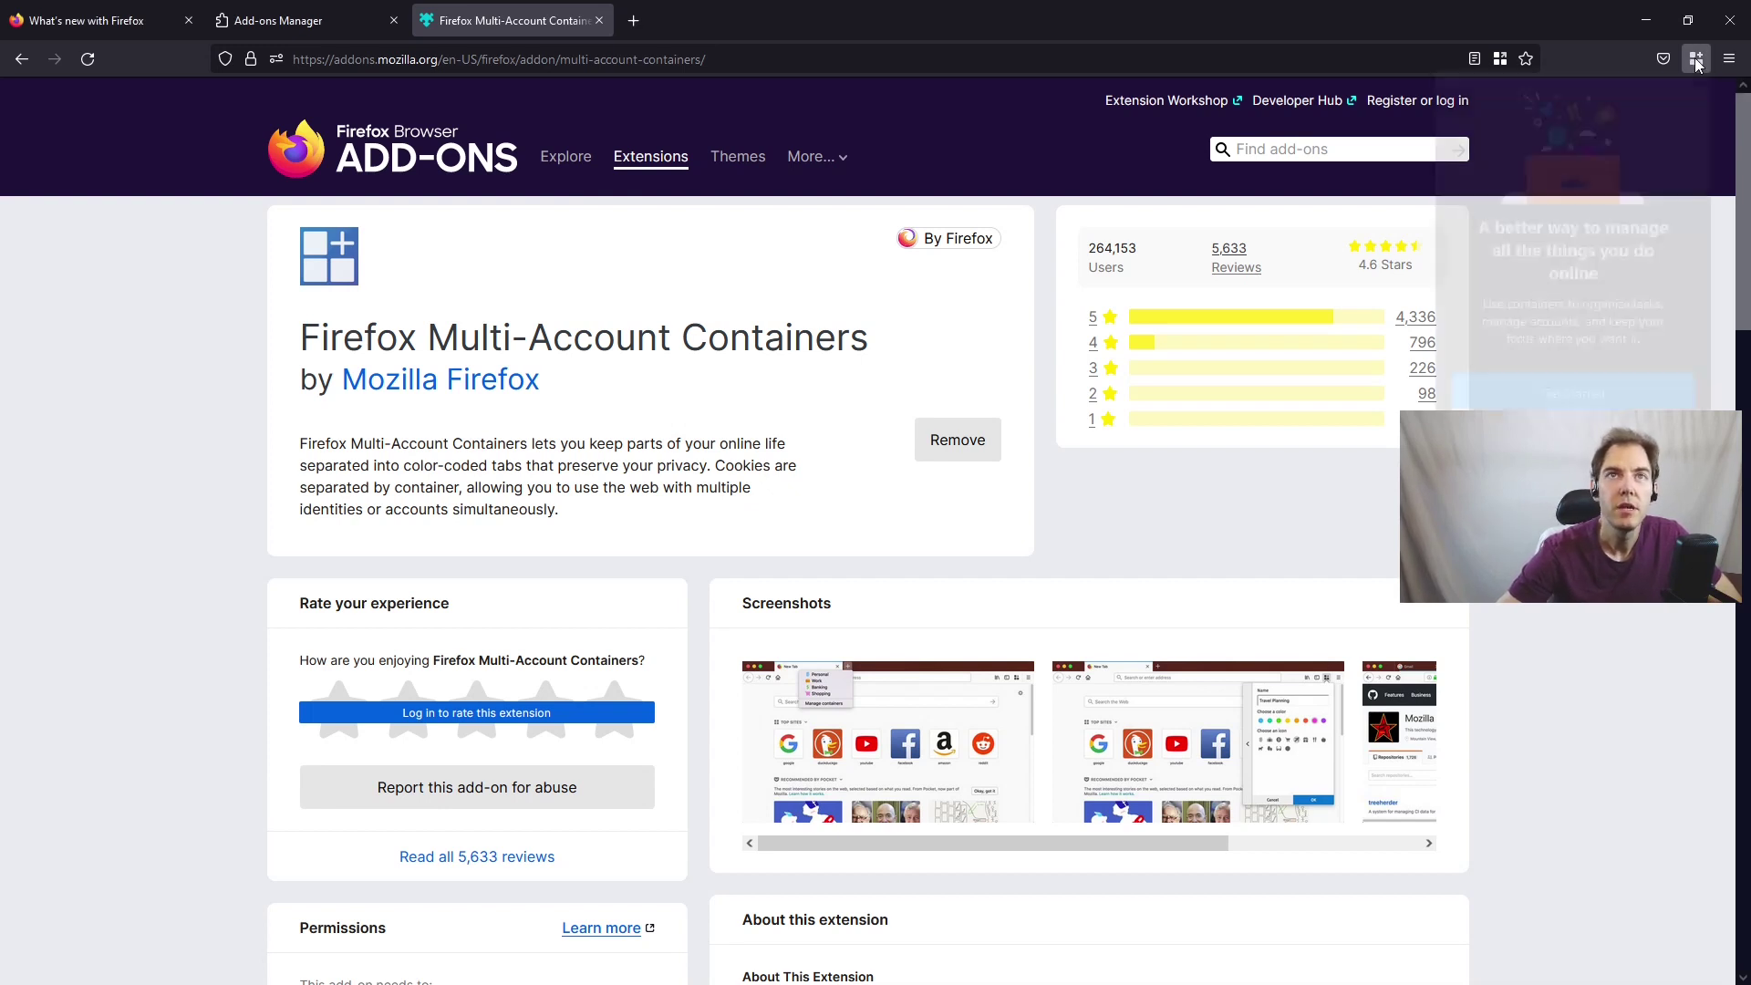
{"action": "left_click", "coordinate": [1574, 396]}
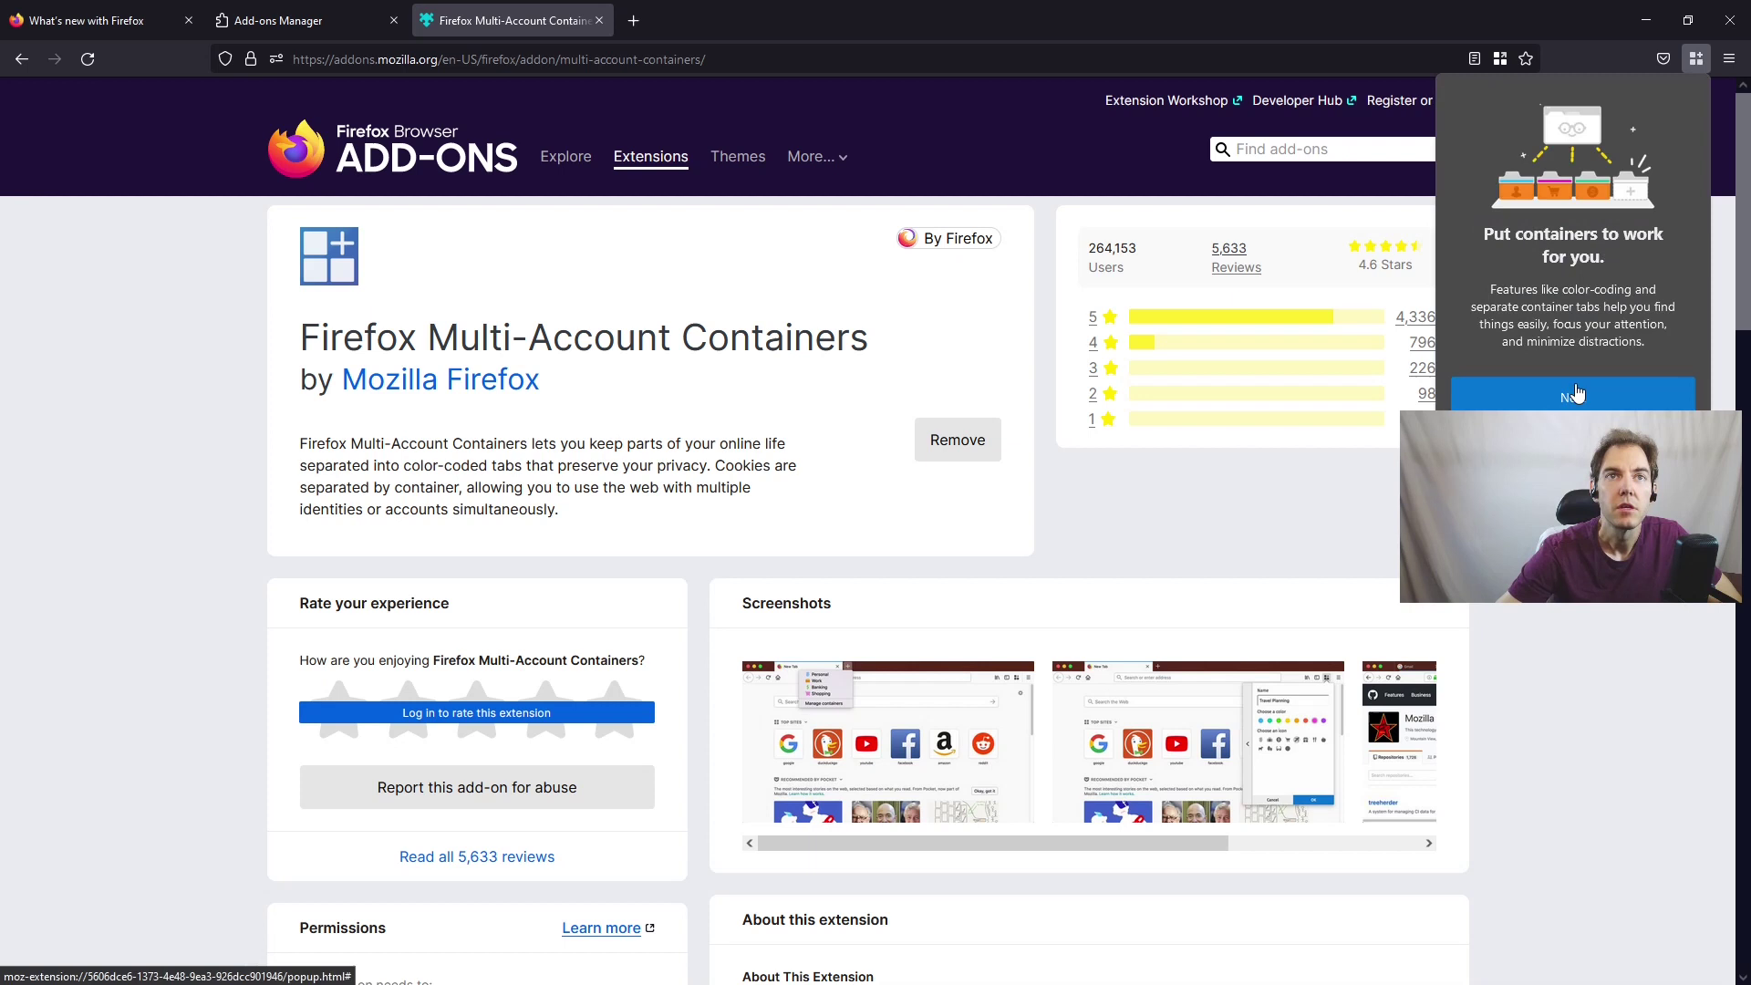
{"action": "left_click", "coordinate": [1575, 395]}
{"action": "left_click", "coordinate": [1576, 395]}
{"action": "left_click", "coordinate": [1576, 393]}
{"action": "left_click", "coordinate": [1575, 395]}
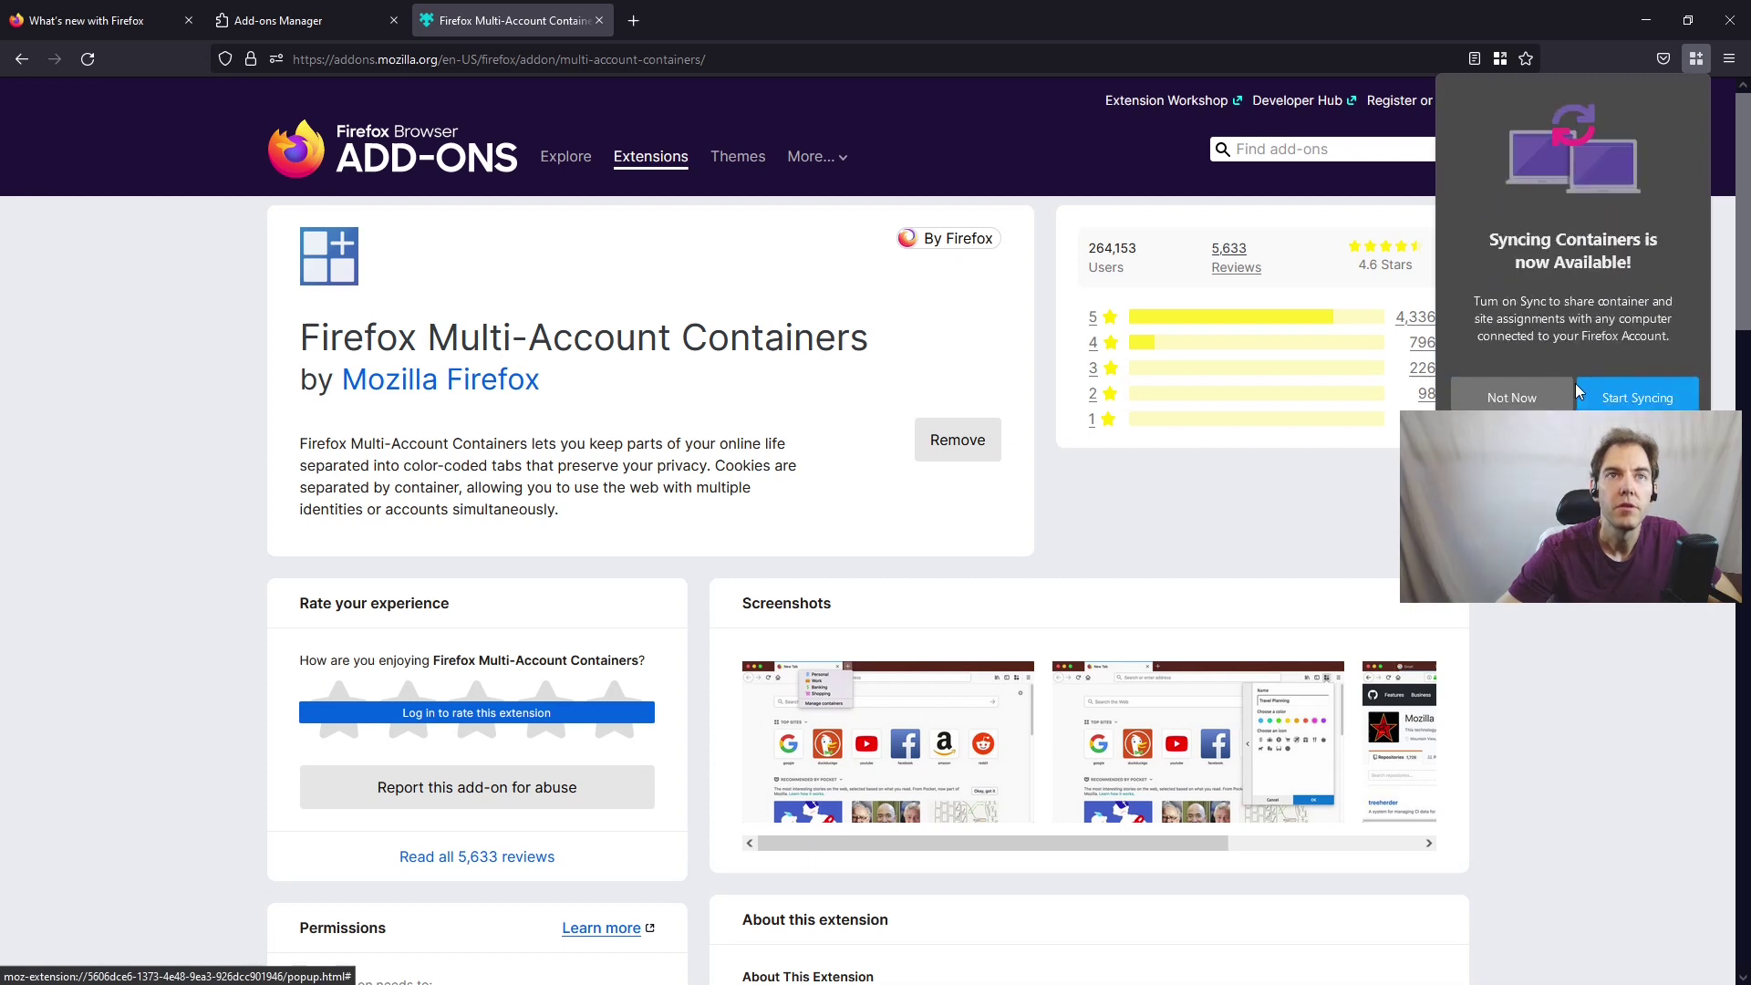
{"action": "left_click", "coordinate": [1546, 398]}
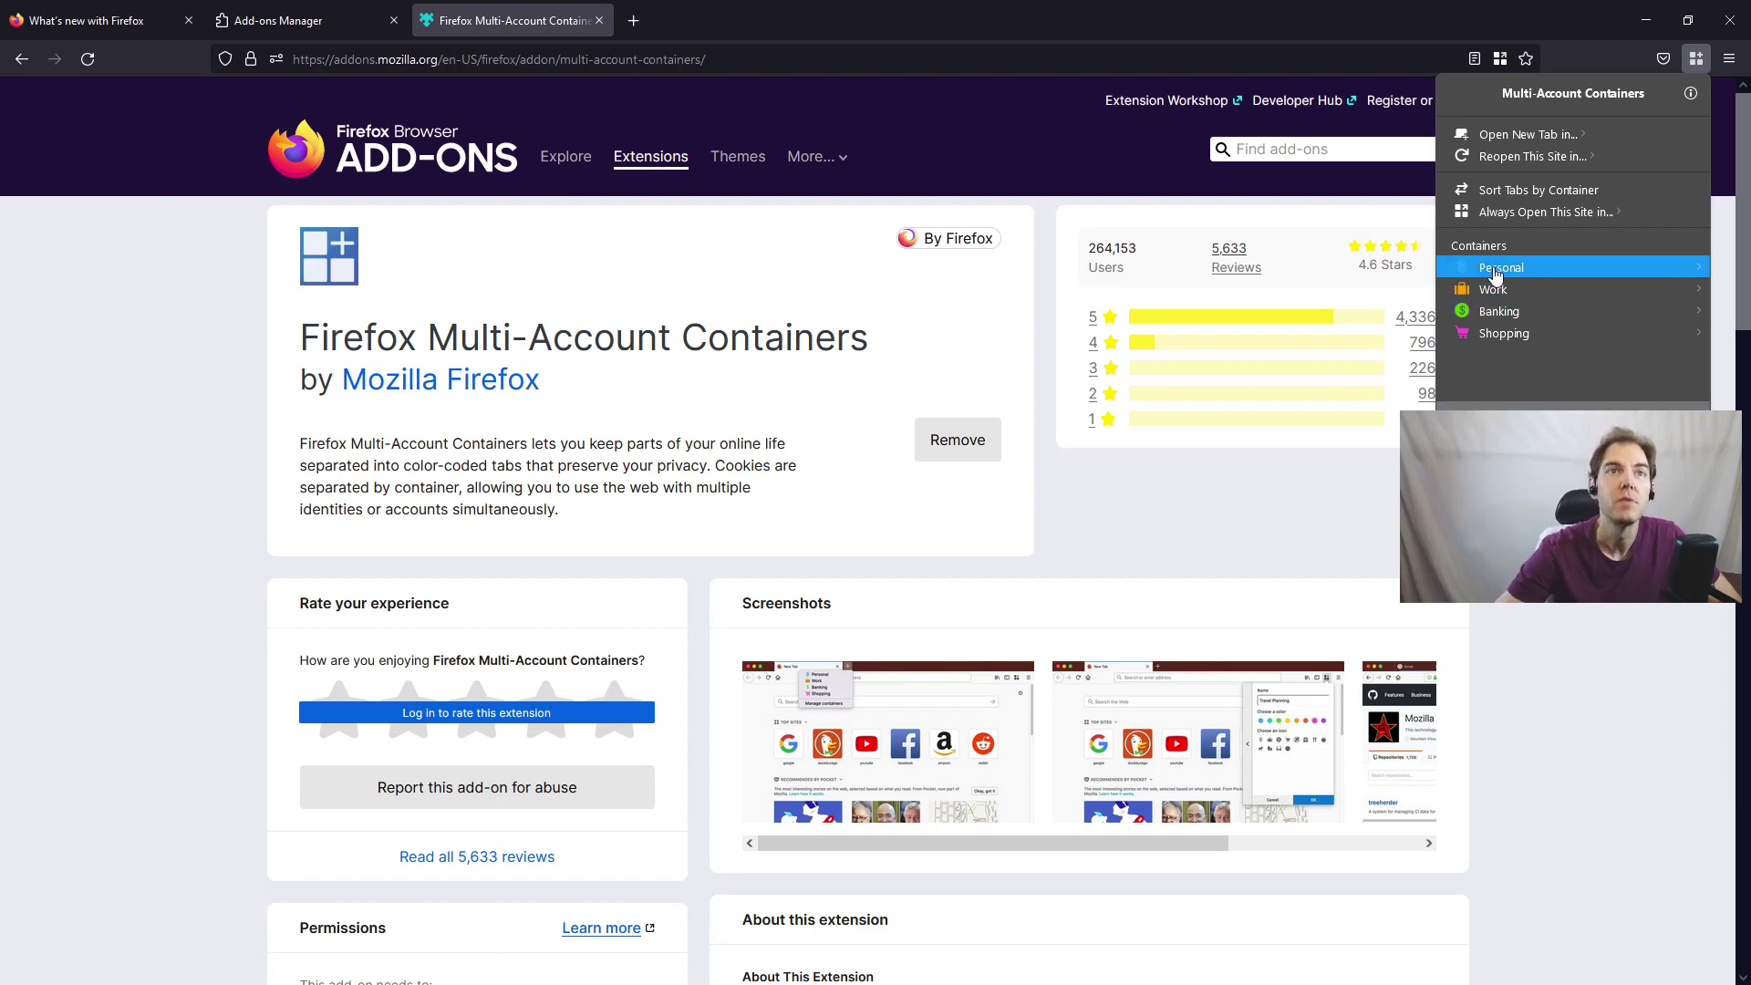
Step: Open a new tab in the Personal container and load the copied meeting invite link, declining to open an external application
{"action": "left_click", "coordinate": [1498, 269]}
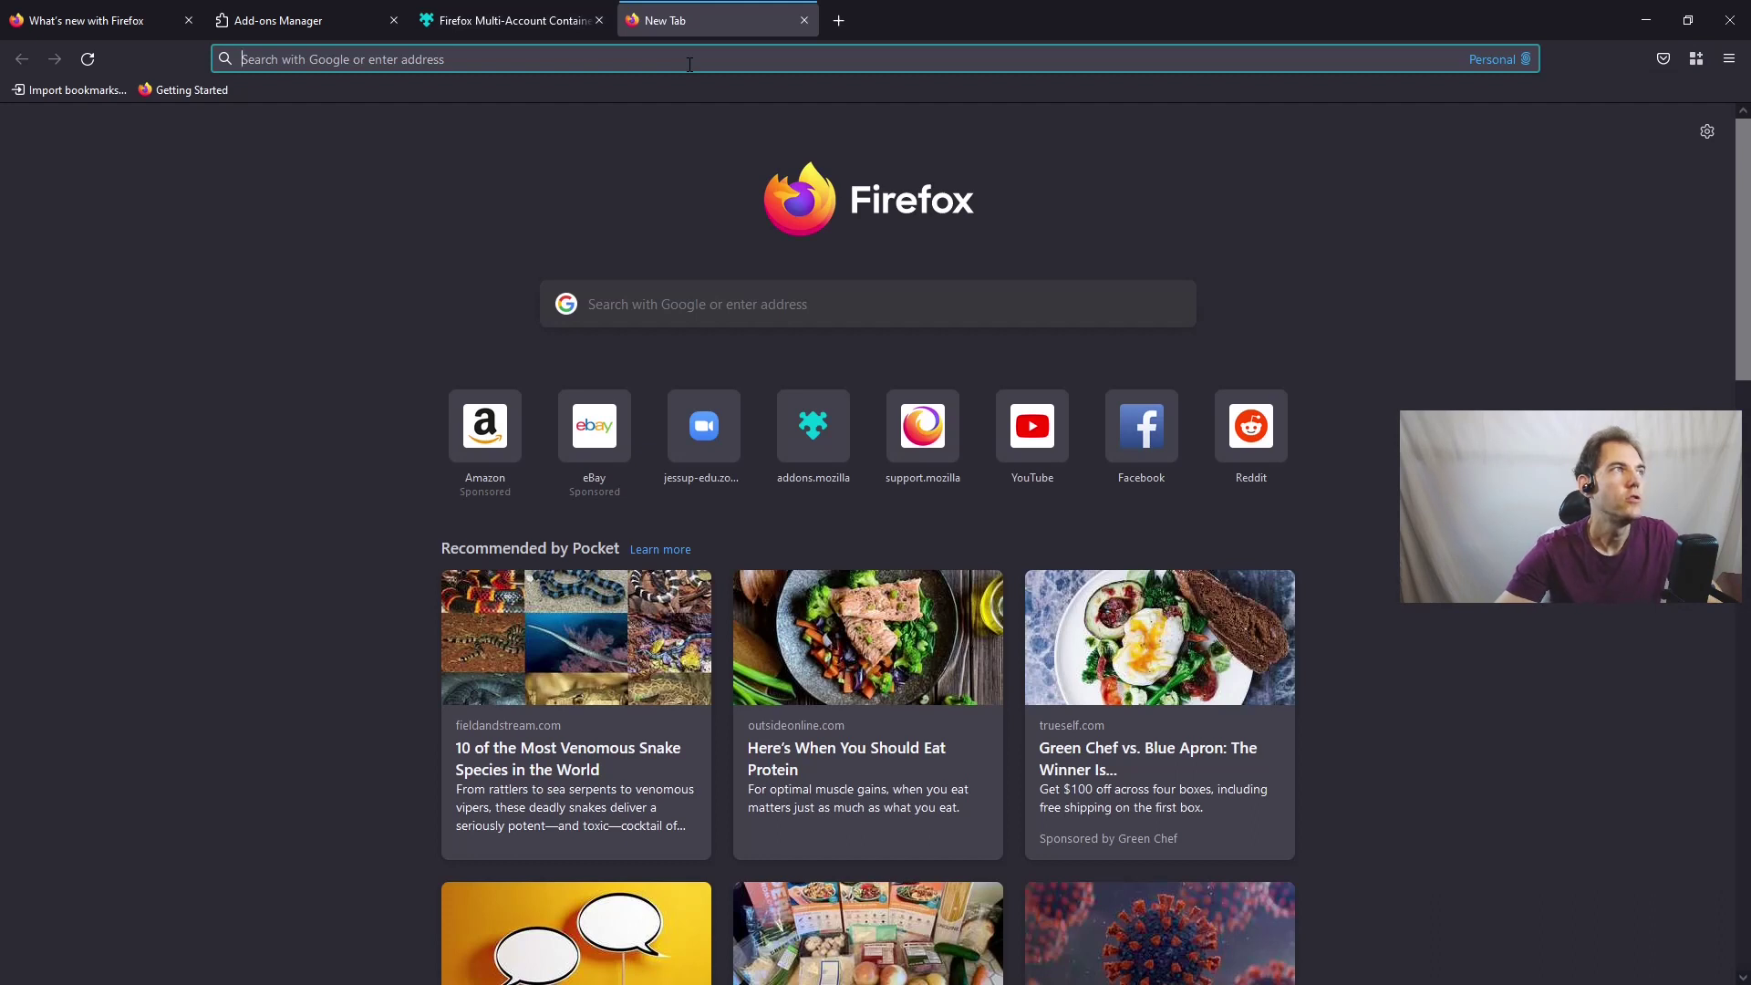
{"action": "key", "text": "ctrl+v"}
{"action": "key", "text": "Return"}
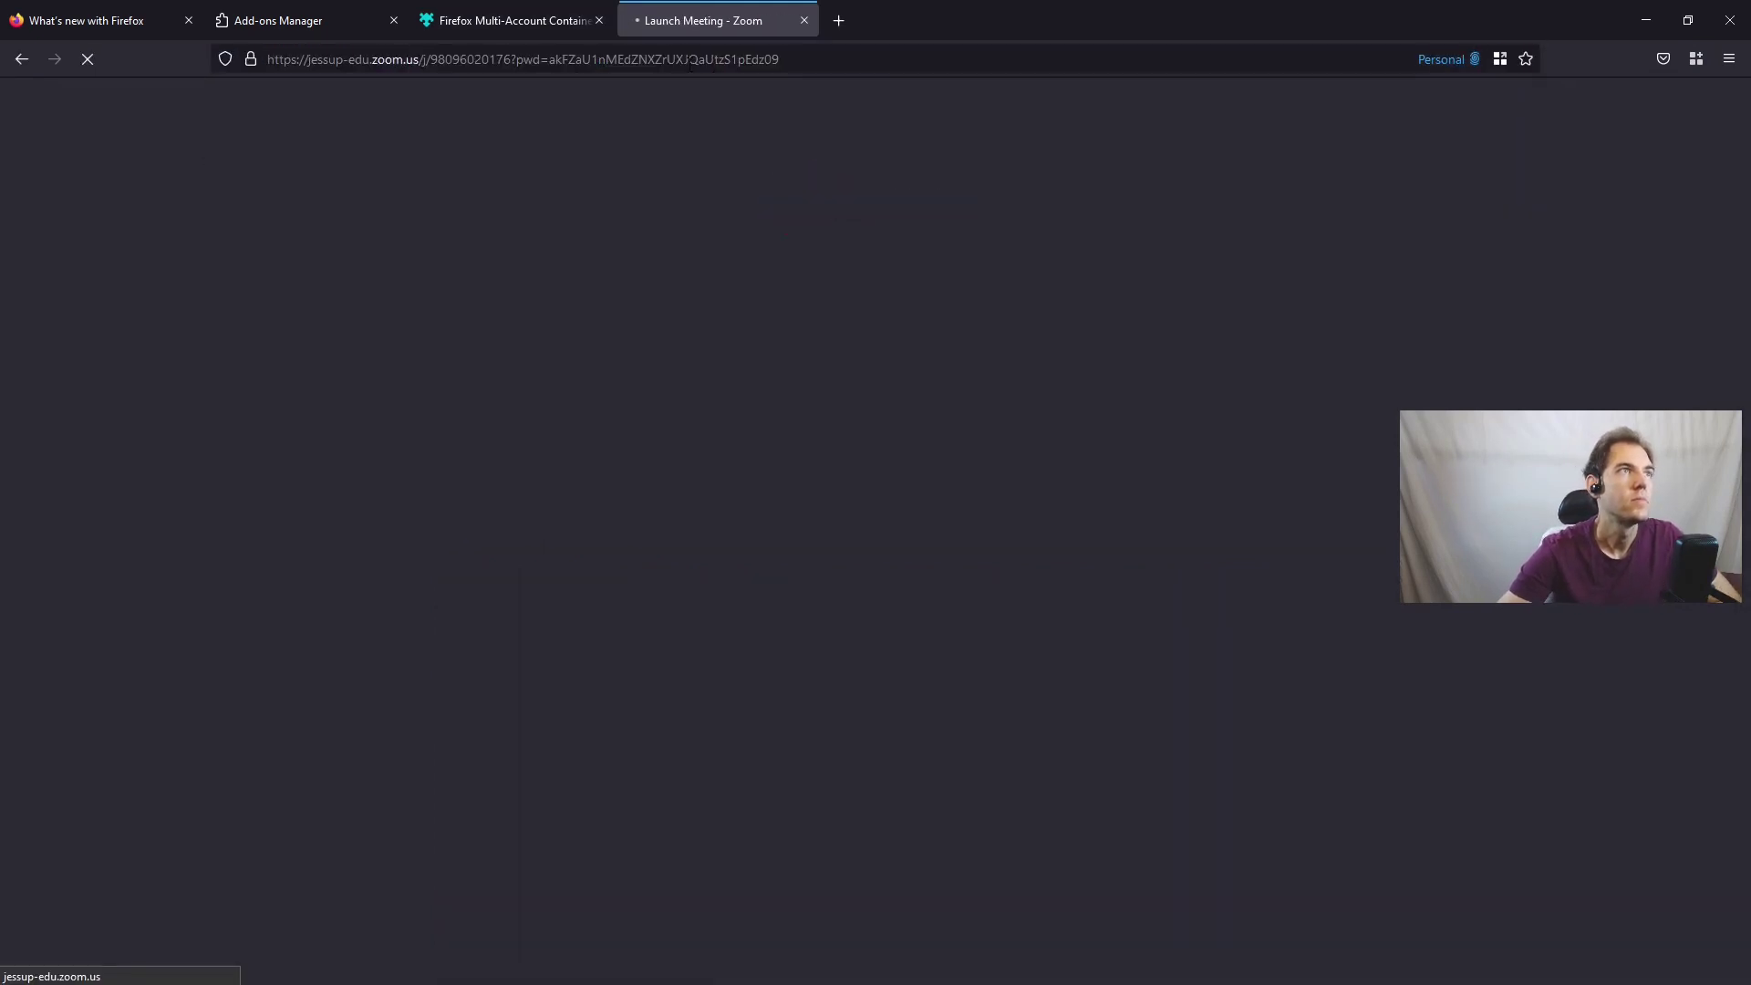
{"action": "left_click", "coordinate": [1016, 195]}
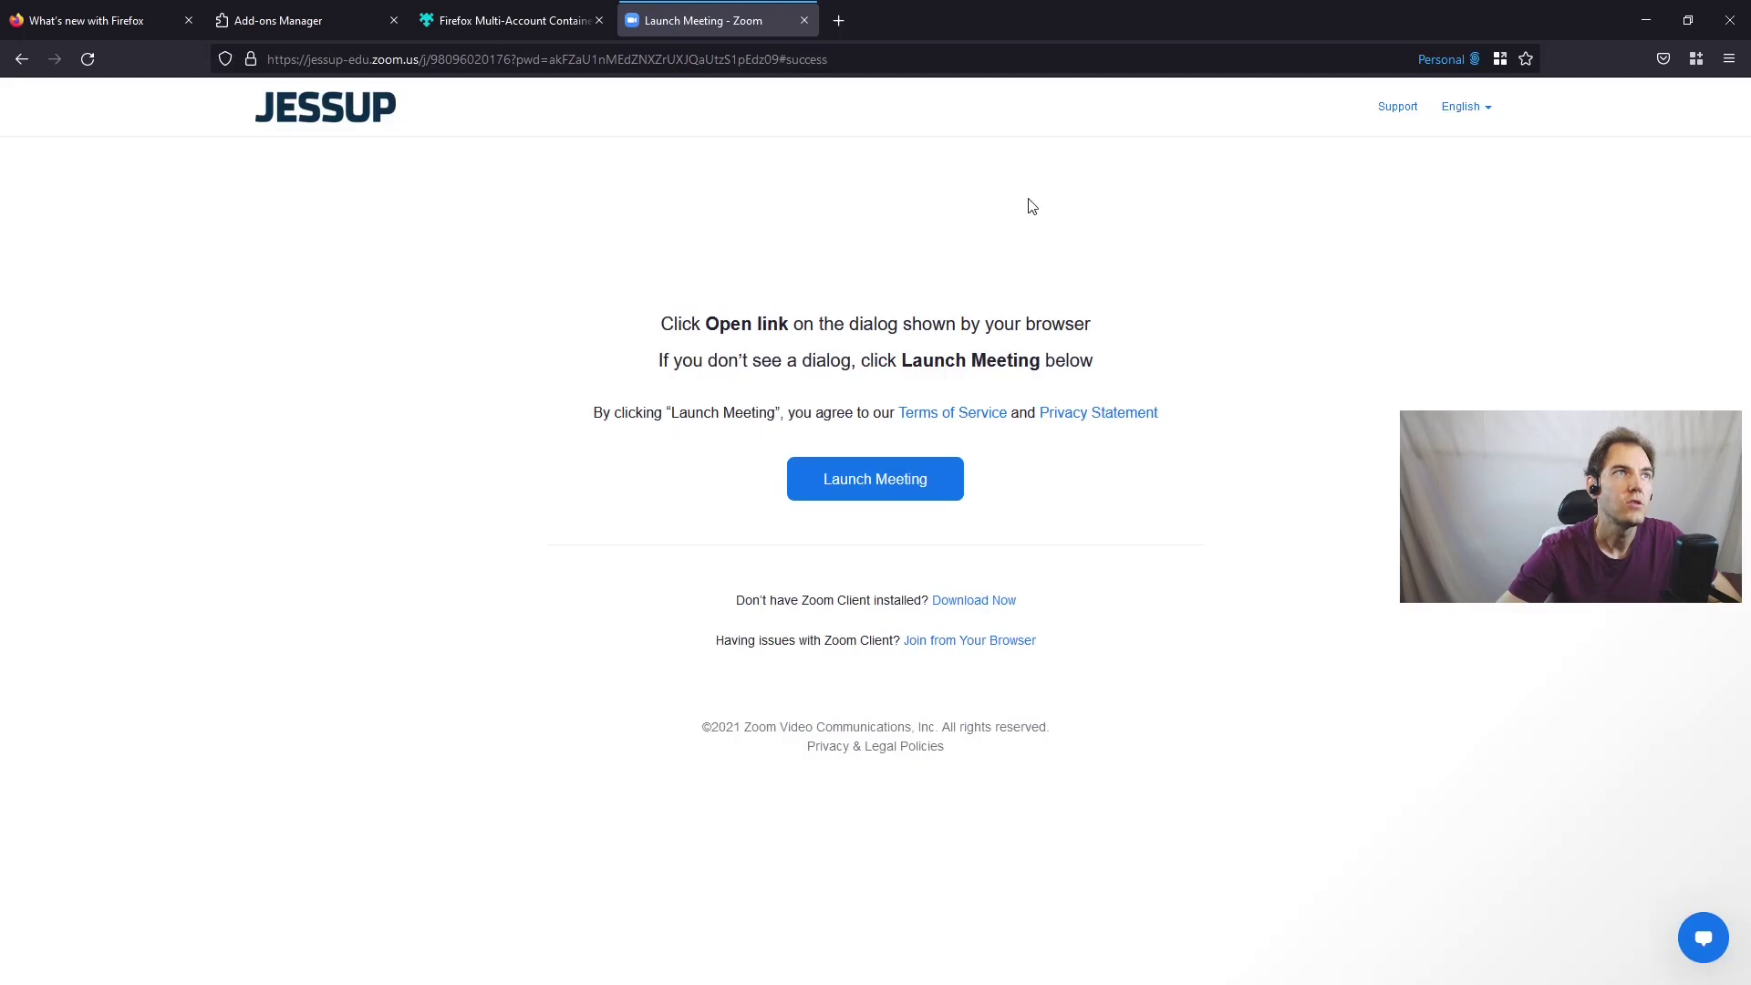
Step: Join the meeting from the browser in the Personal container tab under the name "Test 2"
{"action": "left_click", "coordinate": [962, 643]}
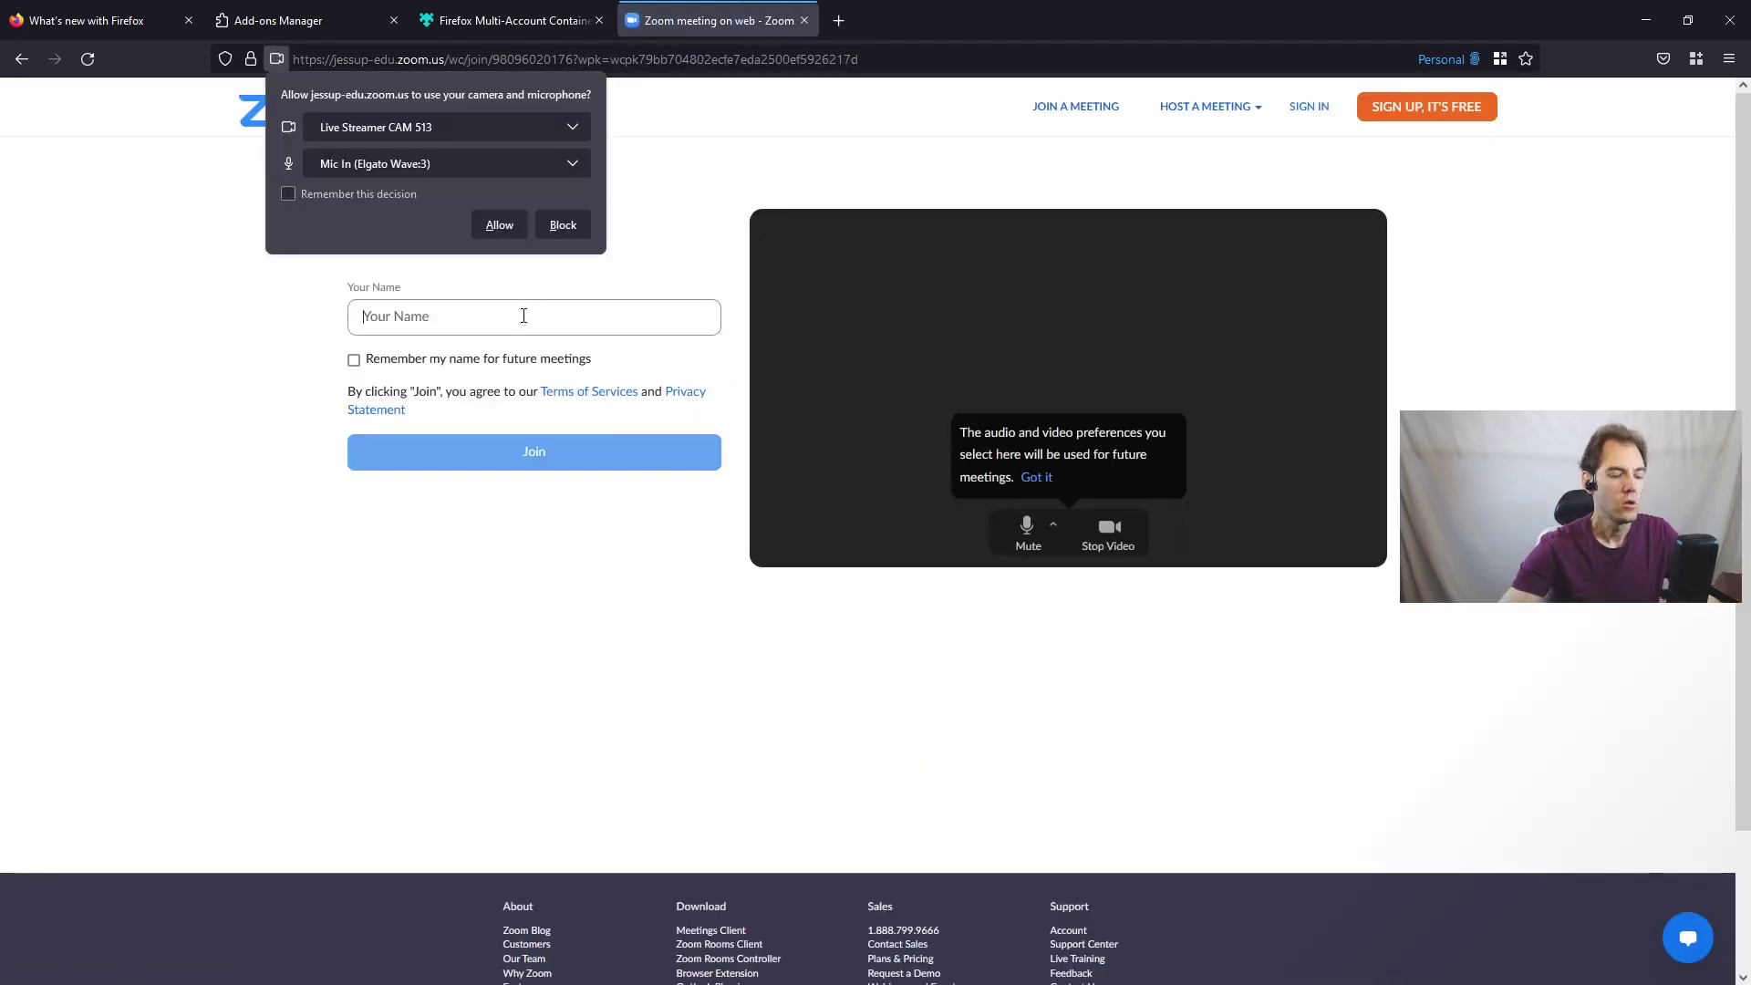
{"action": "type", "text": "Test 2"}
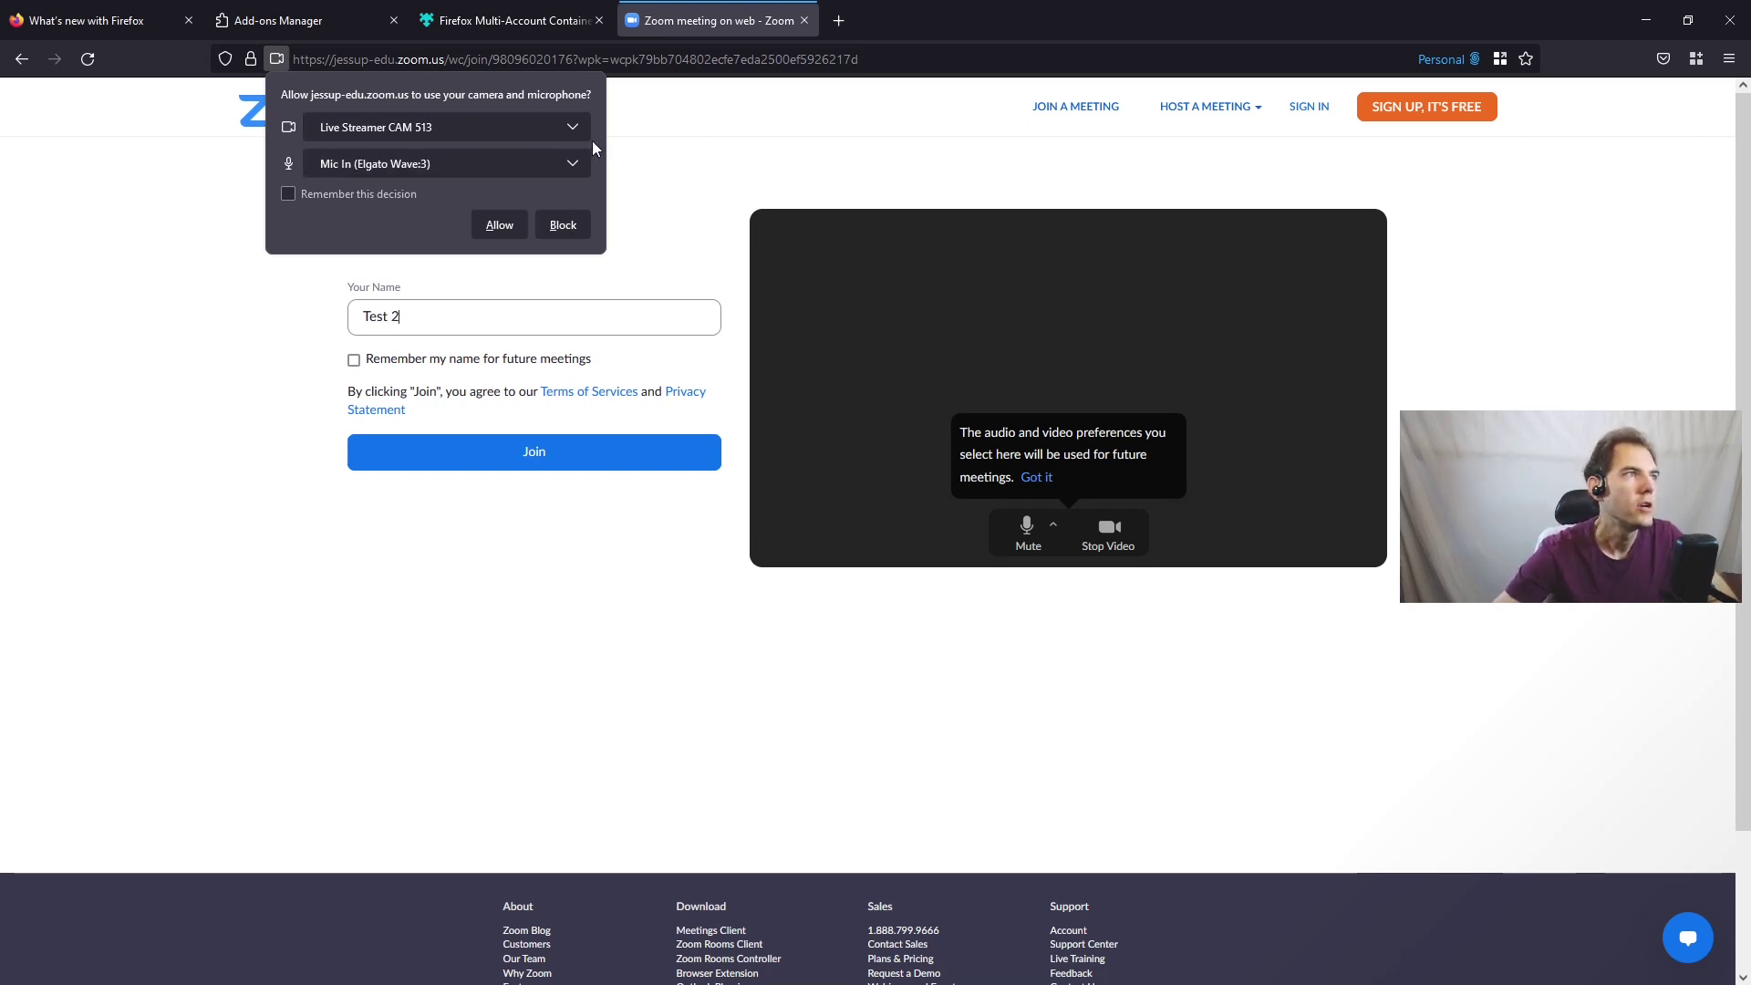
{"action": "left_click", "coordinate": [546, 465]}
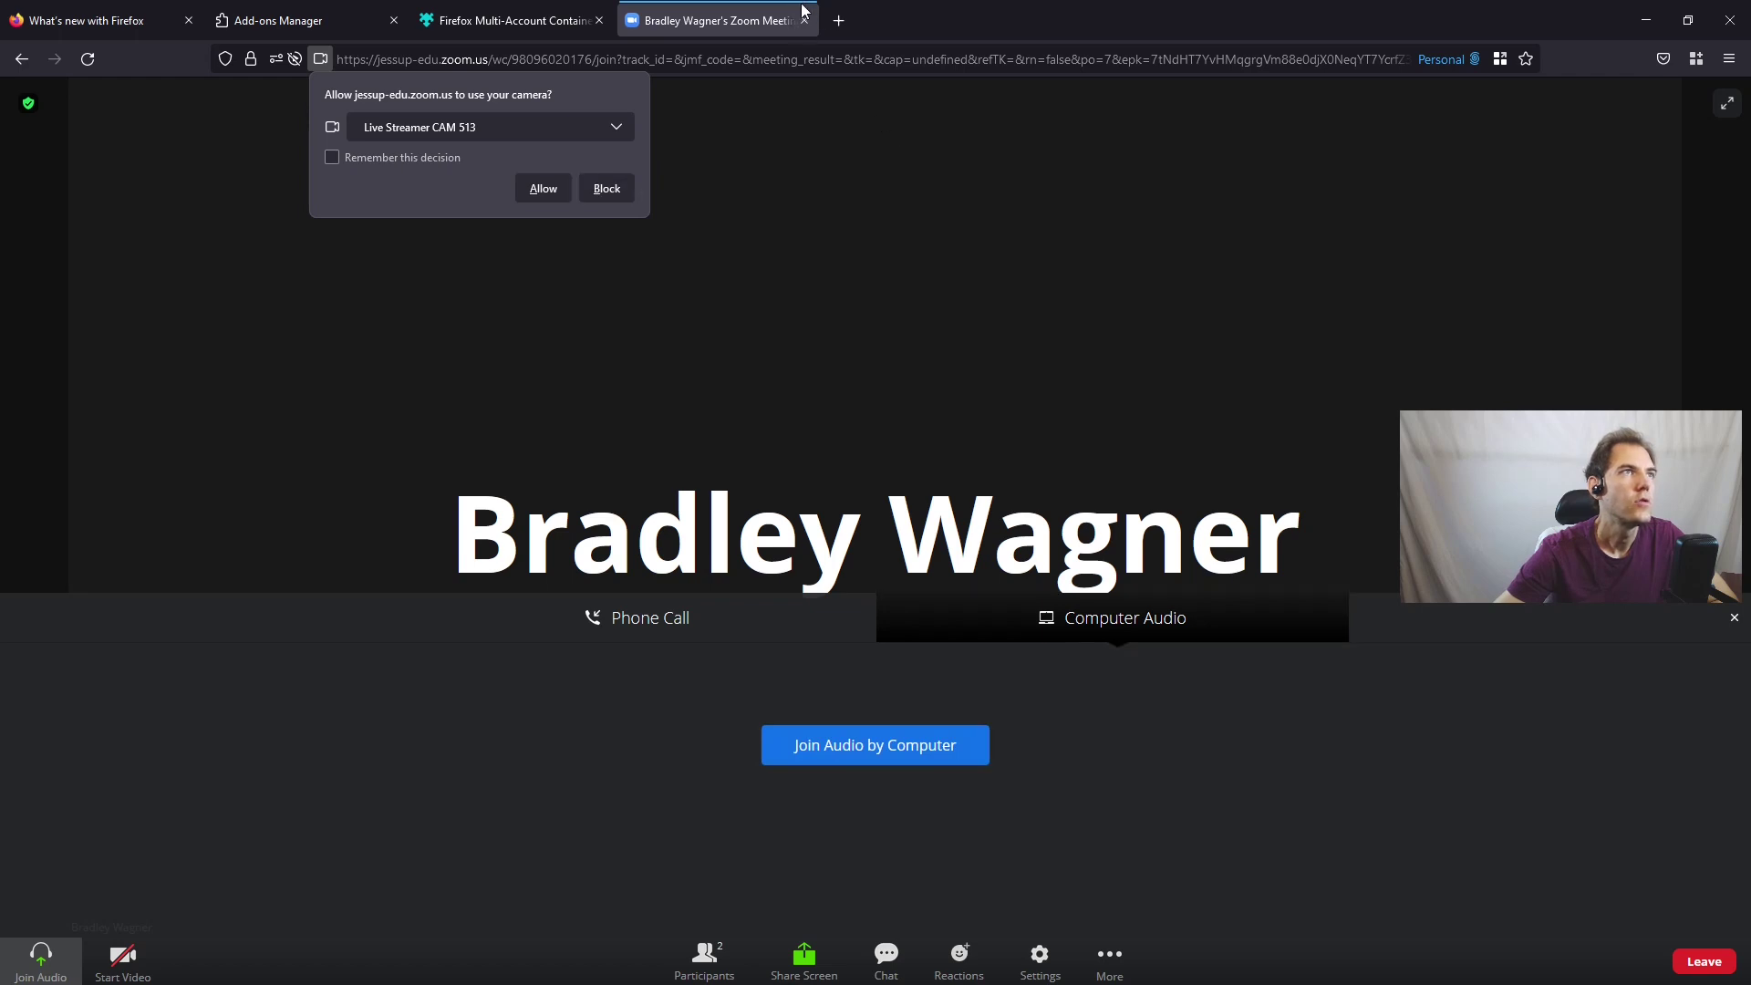
Step: Open a new tab in the Work container and load the copied meeting invite link, declining to open an external application
{"action": "left_click", "coordinate": [1701, 59]}
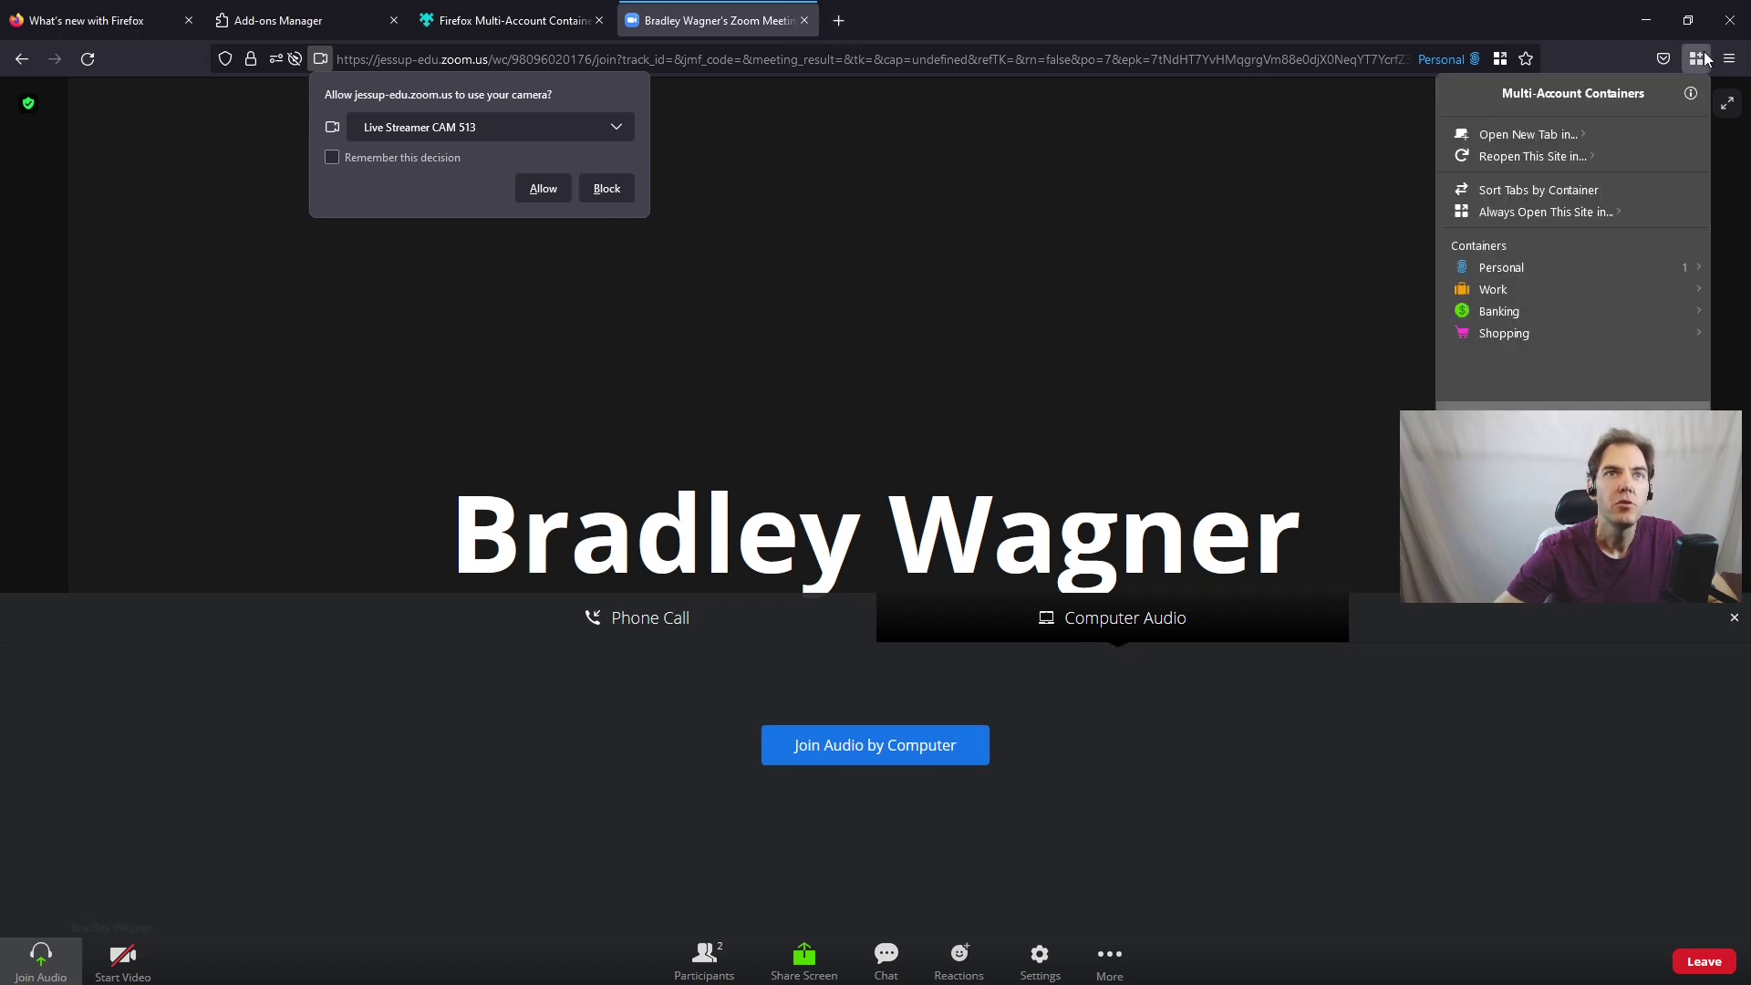
{"action": "left_click", "coordinate": [1519, 290]}
{"action": "key", "text": "ctrl+v"}
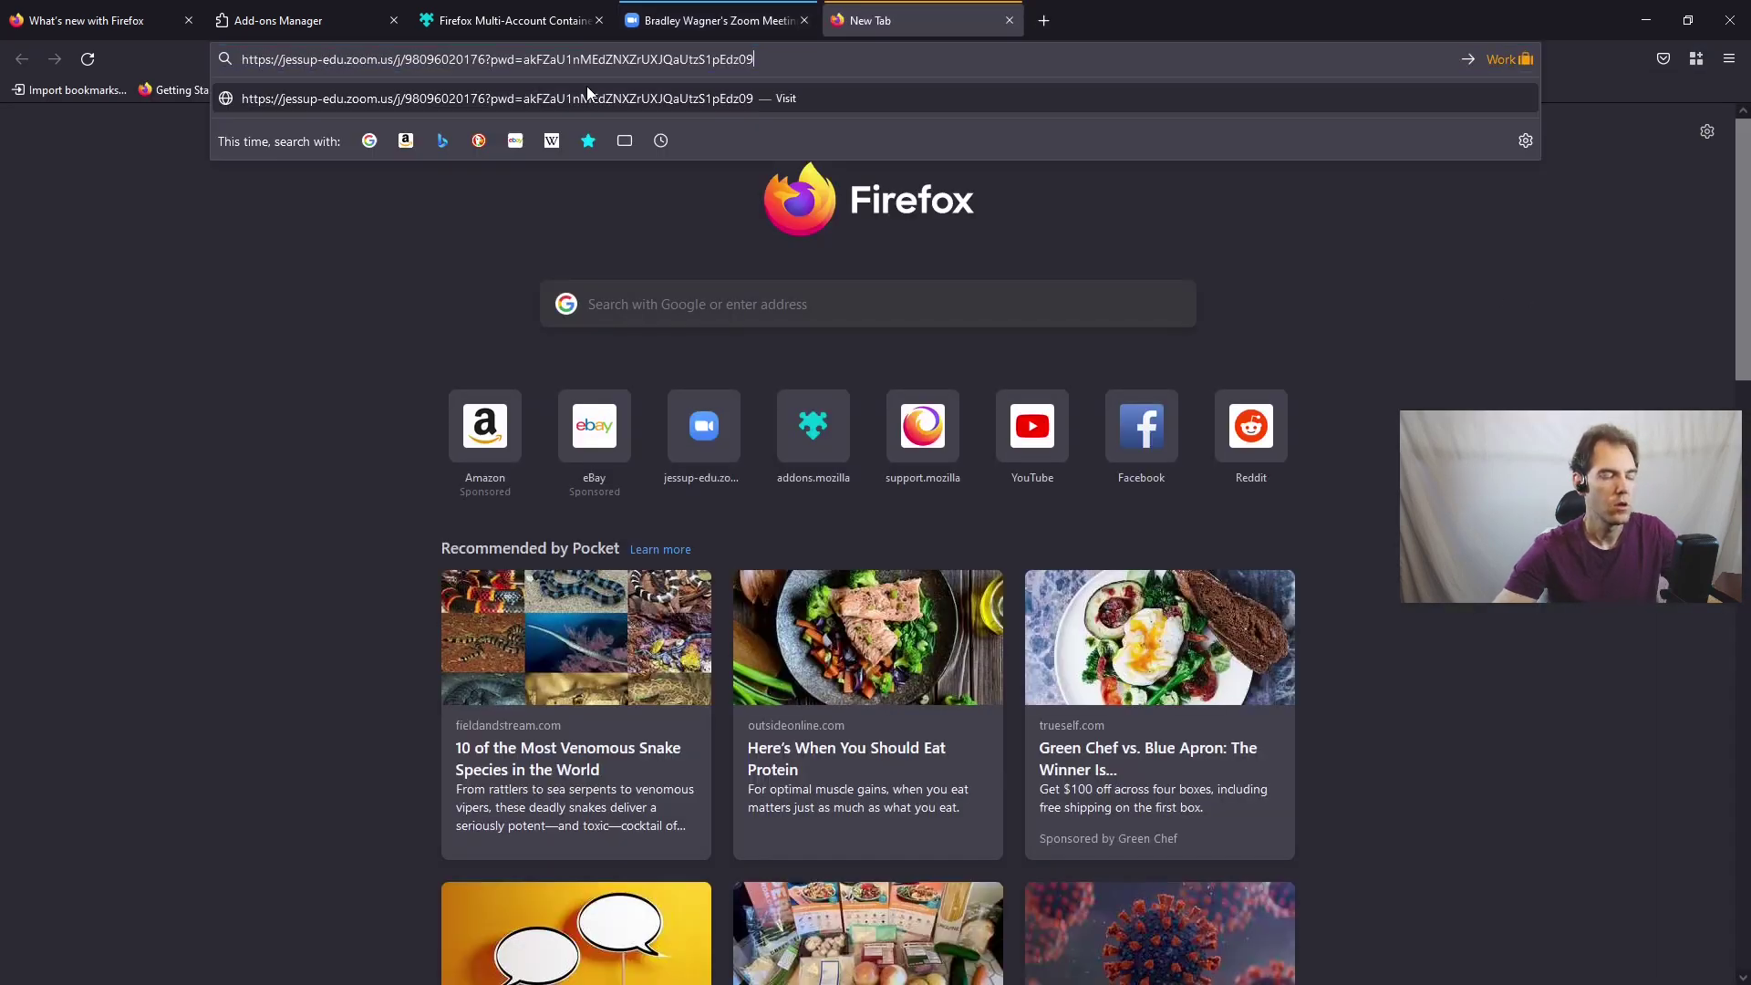
{"action": "key", "text": "Return"}
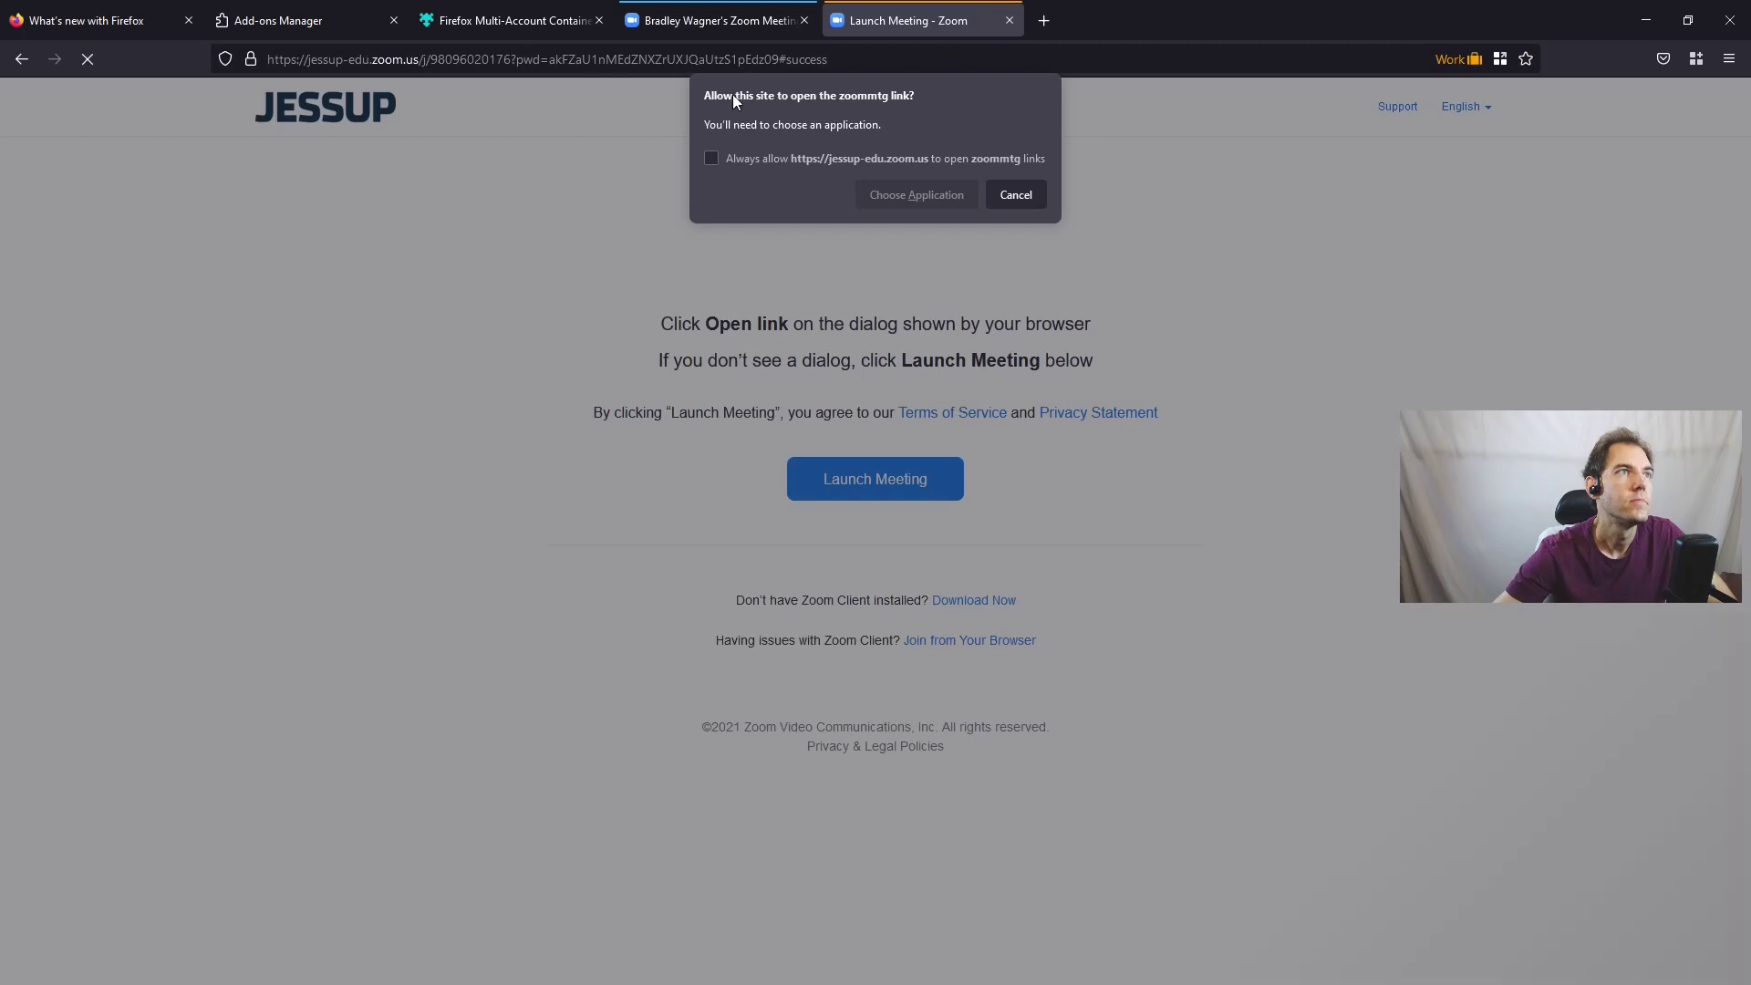
{"action": "left_click", "coordinate": [1016, 194]}
Step: Join the meeting from the browser in the Work container tab under the name "Test 1"
{"action": "left_click", "coordinate": [1000, 643]}
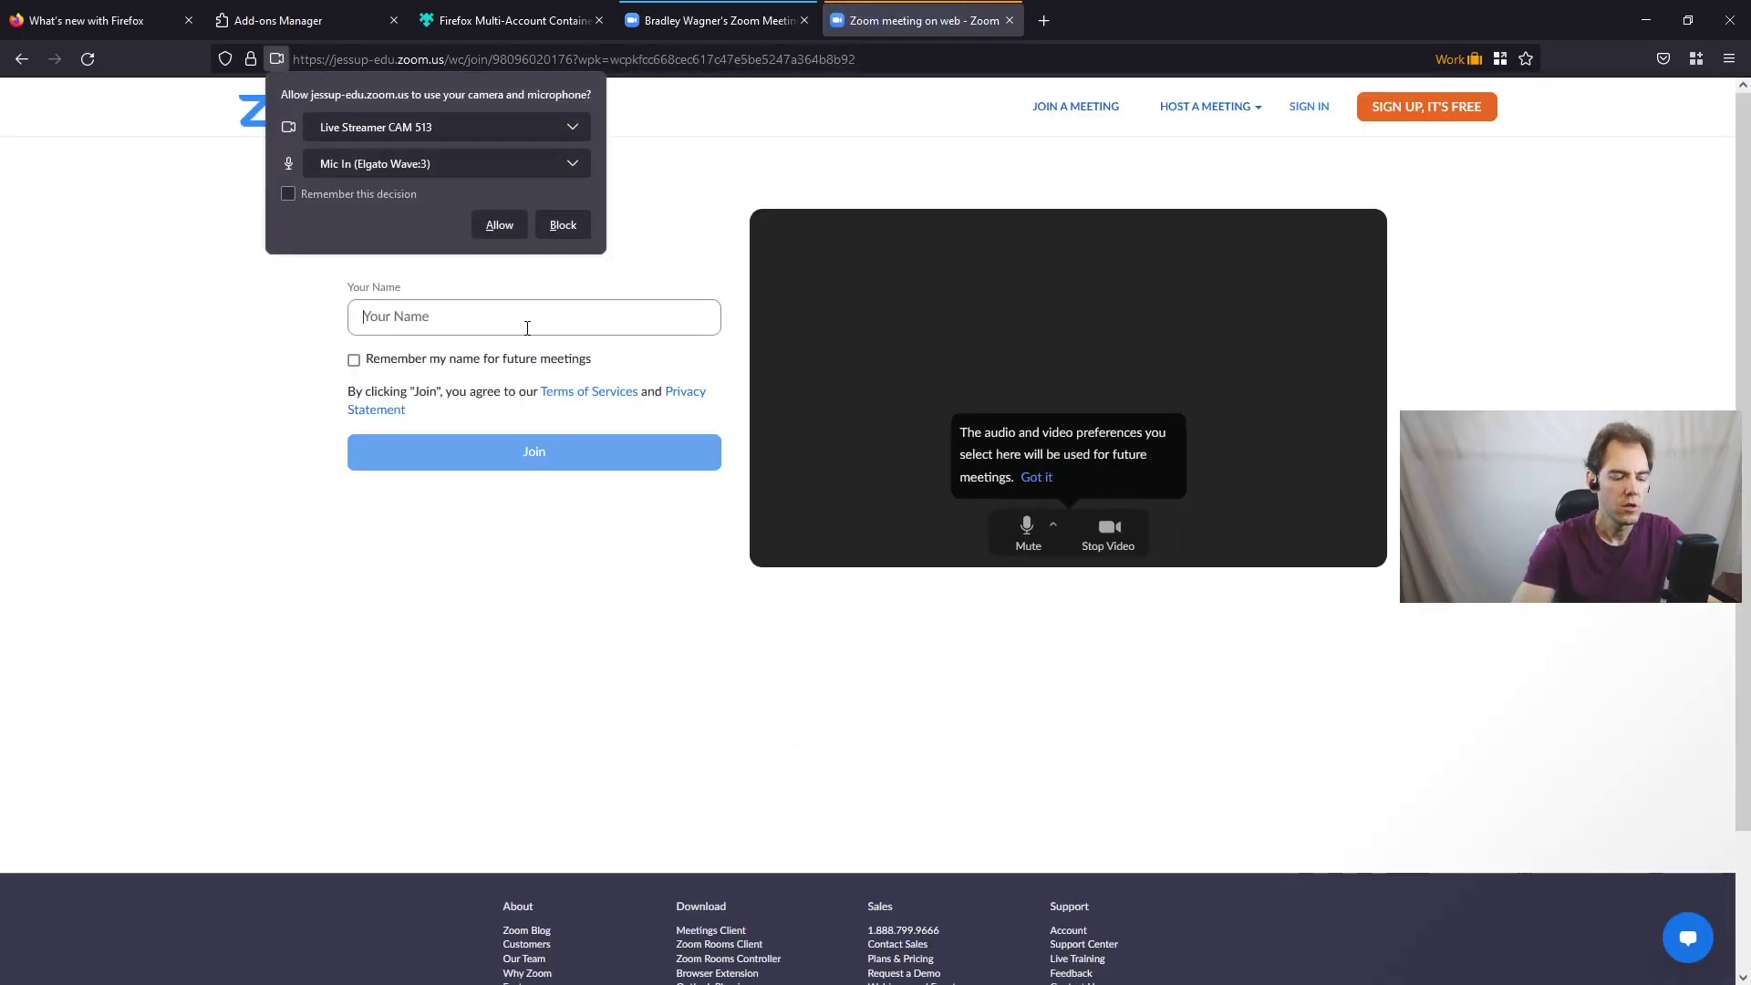
{"action": "type", "text": "Test 1"}
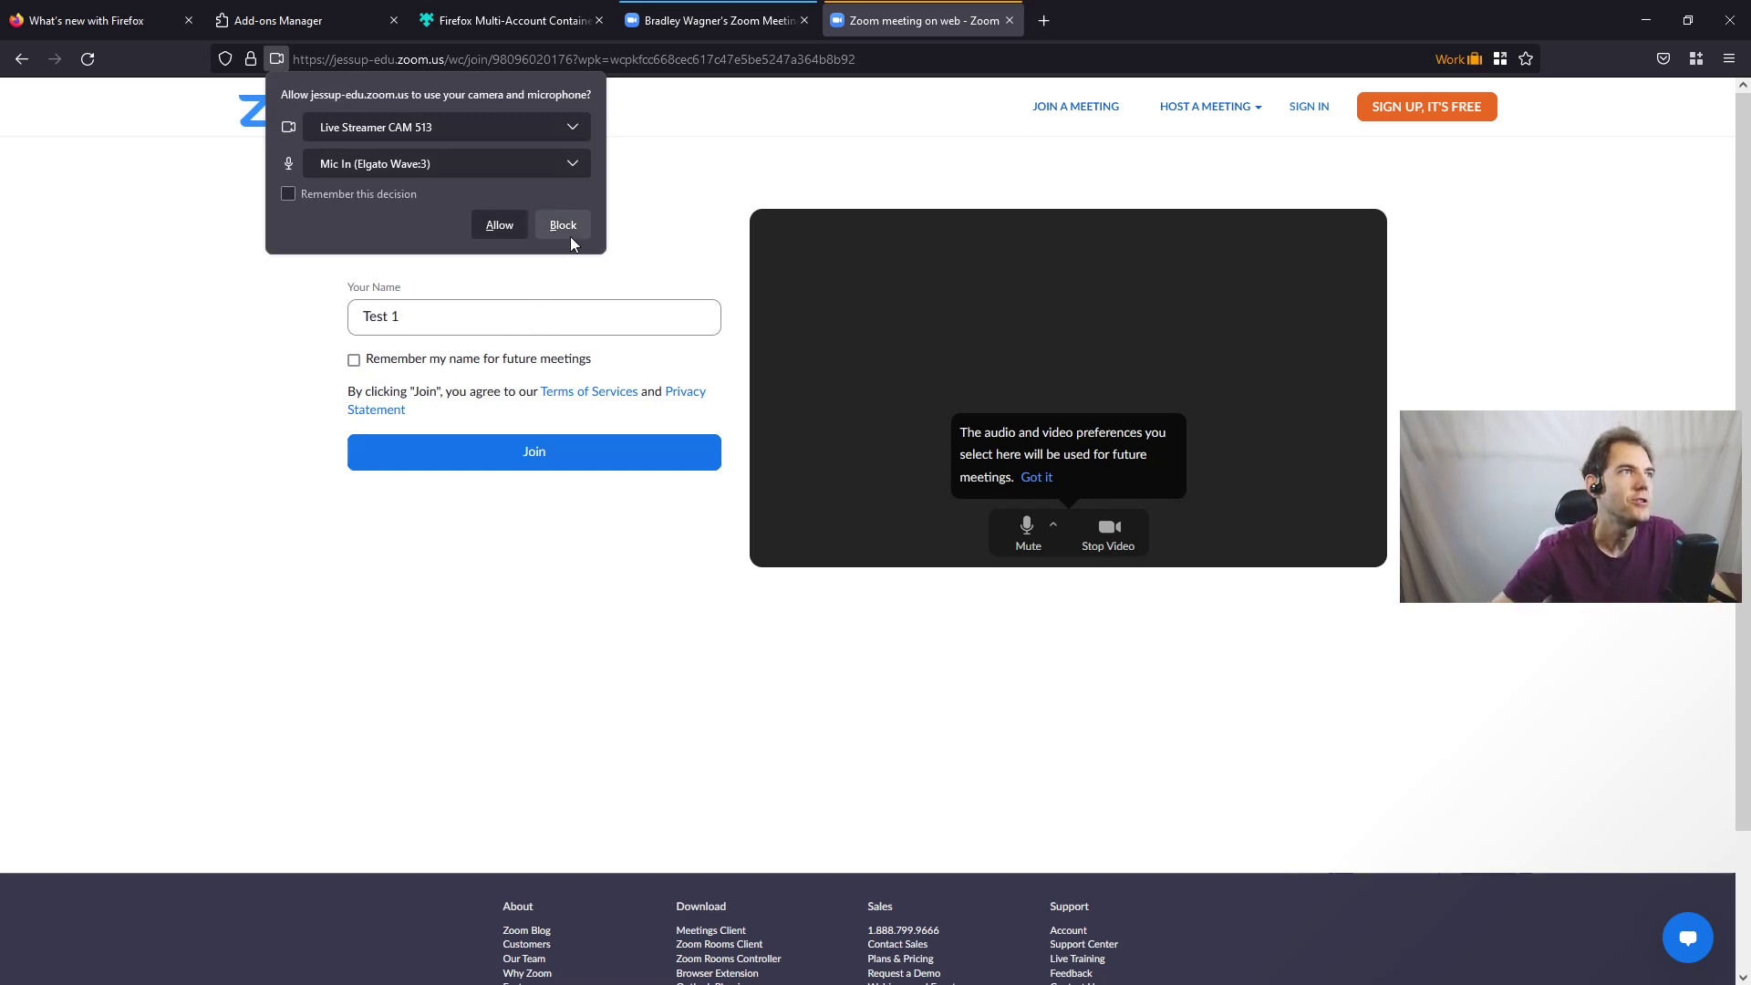
{"action": "left_click", "coordinate": [547, 451]}
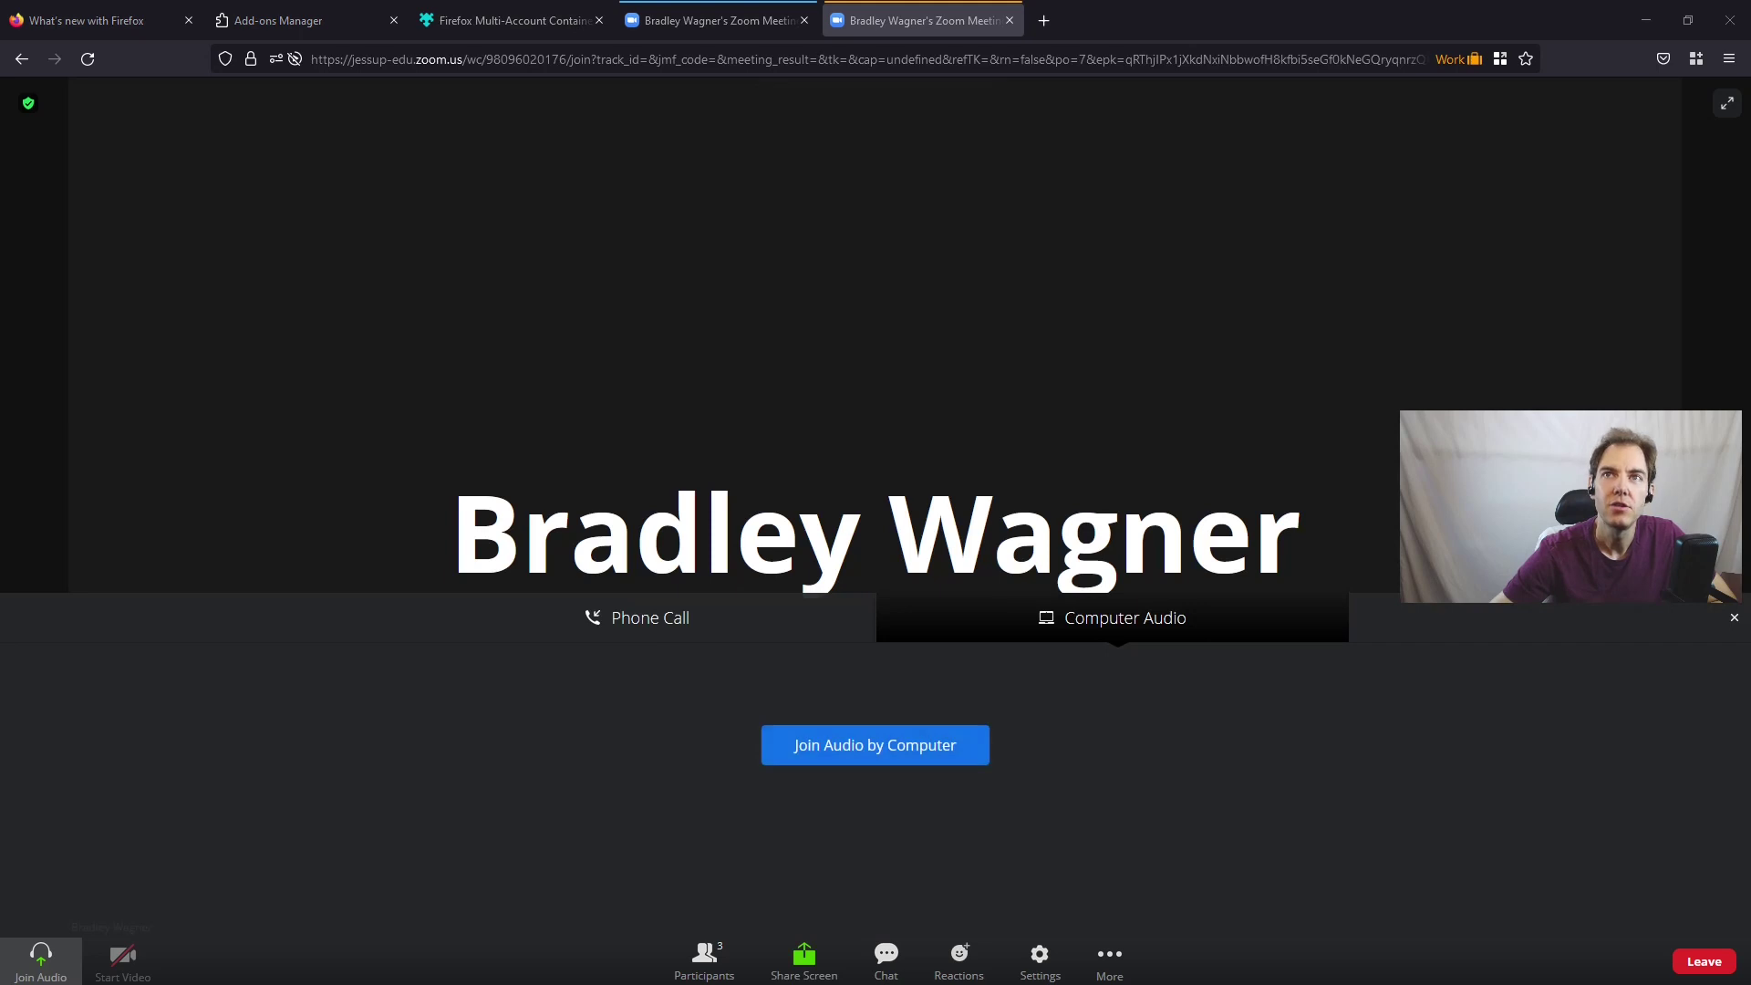
Step: Open a new tab in the Banking container and load the copied meeting invite link, declining to open an external application
{"action": "key", "text": "alt+Tab"}
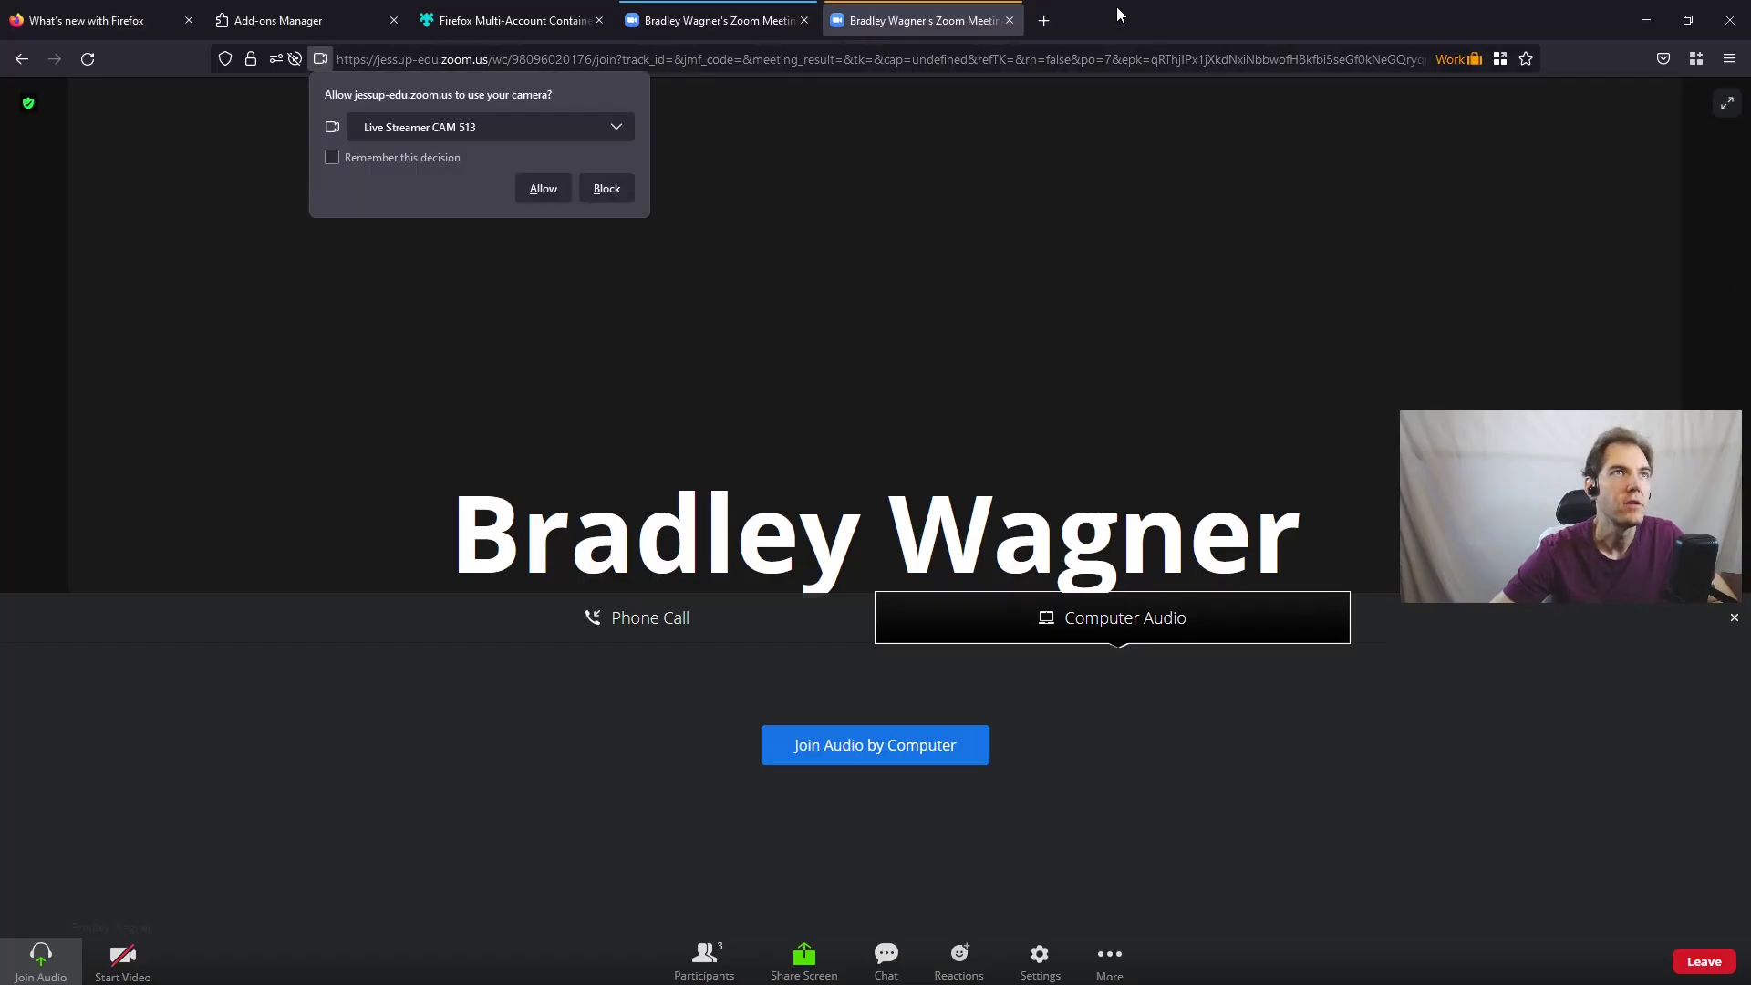
{"action": "left_click", "coordinate": [1697, 58]}
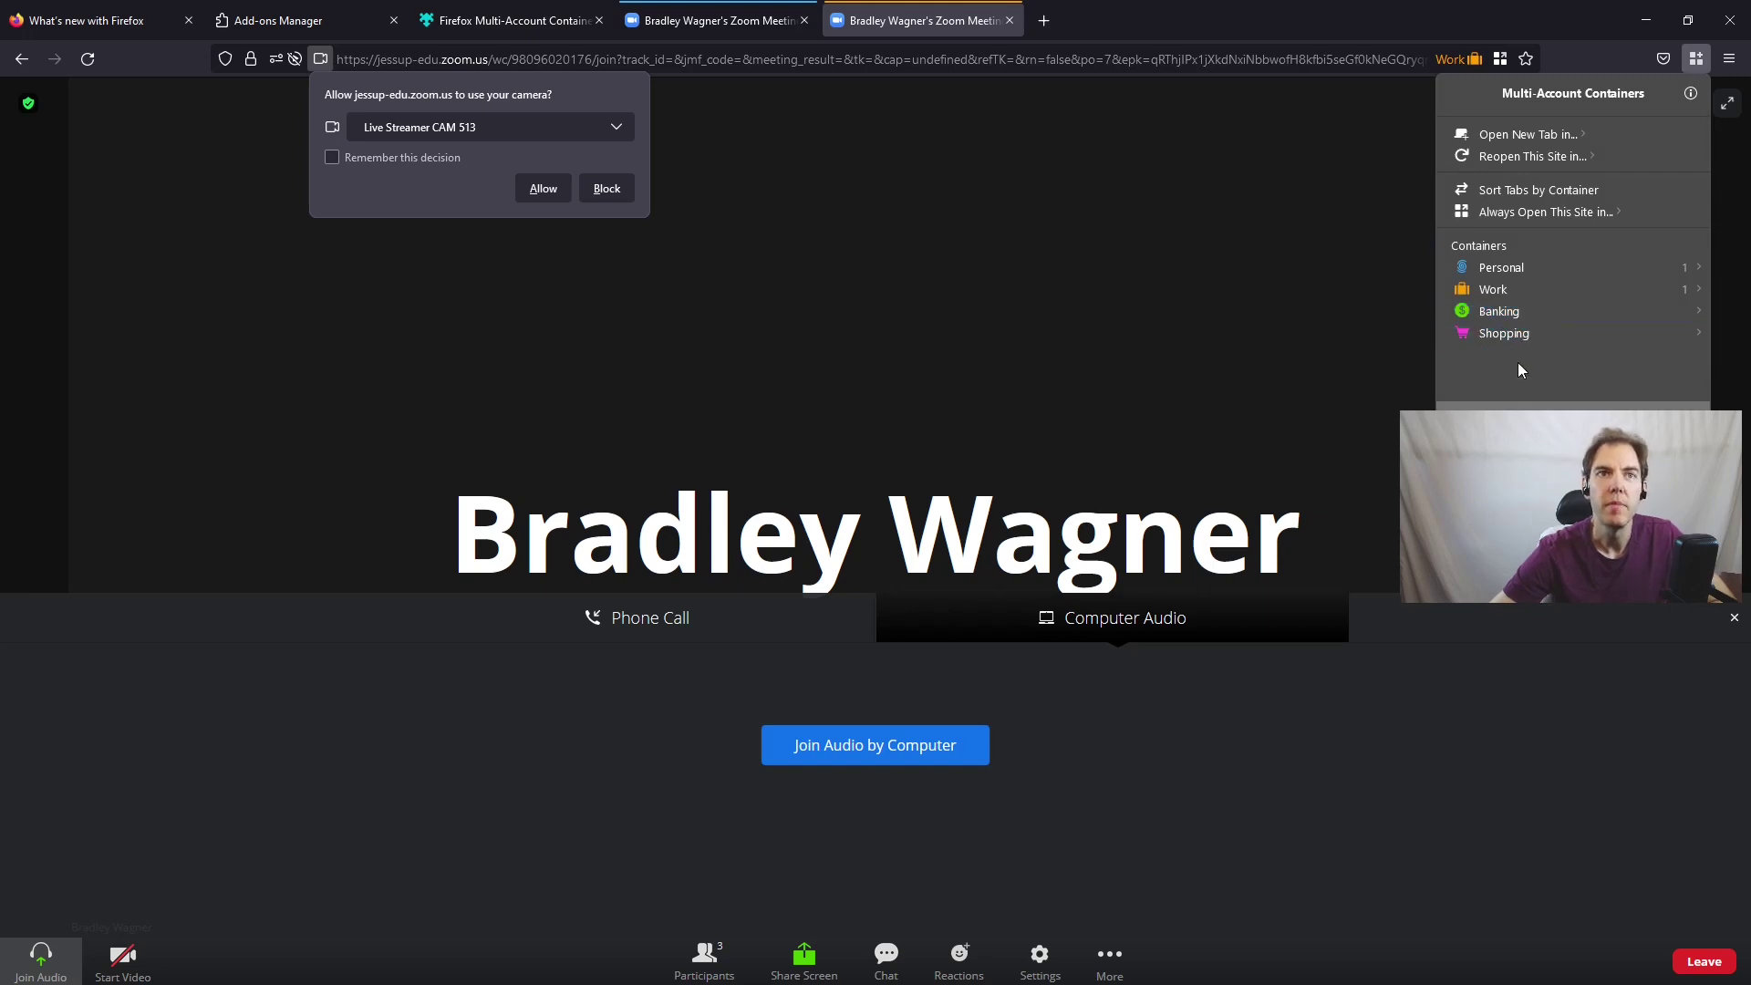
{"action": "left_click", "coordinate": [1496, 313]}
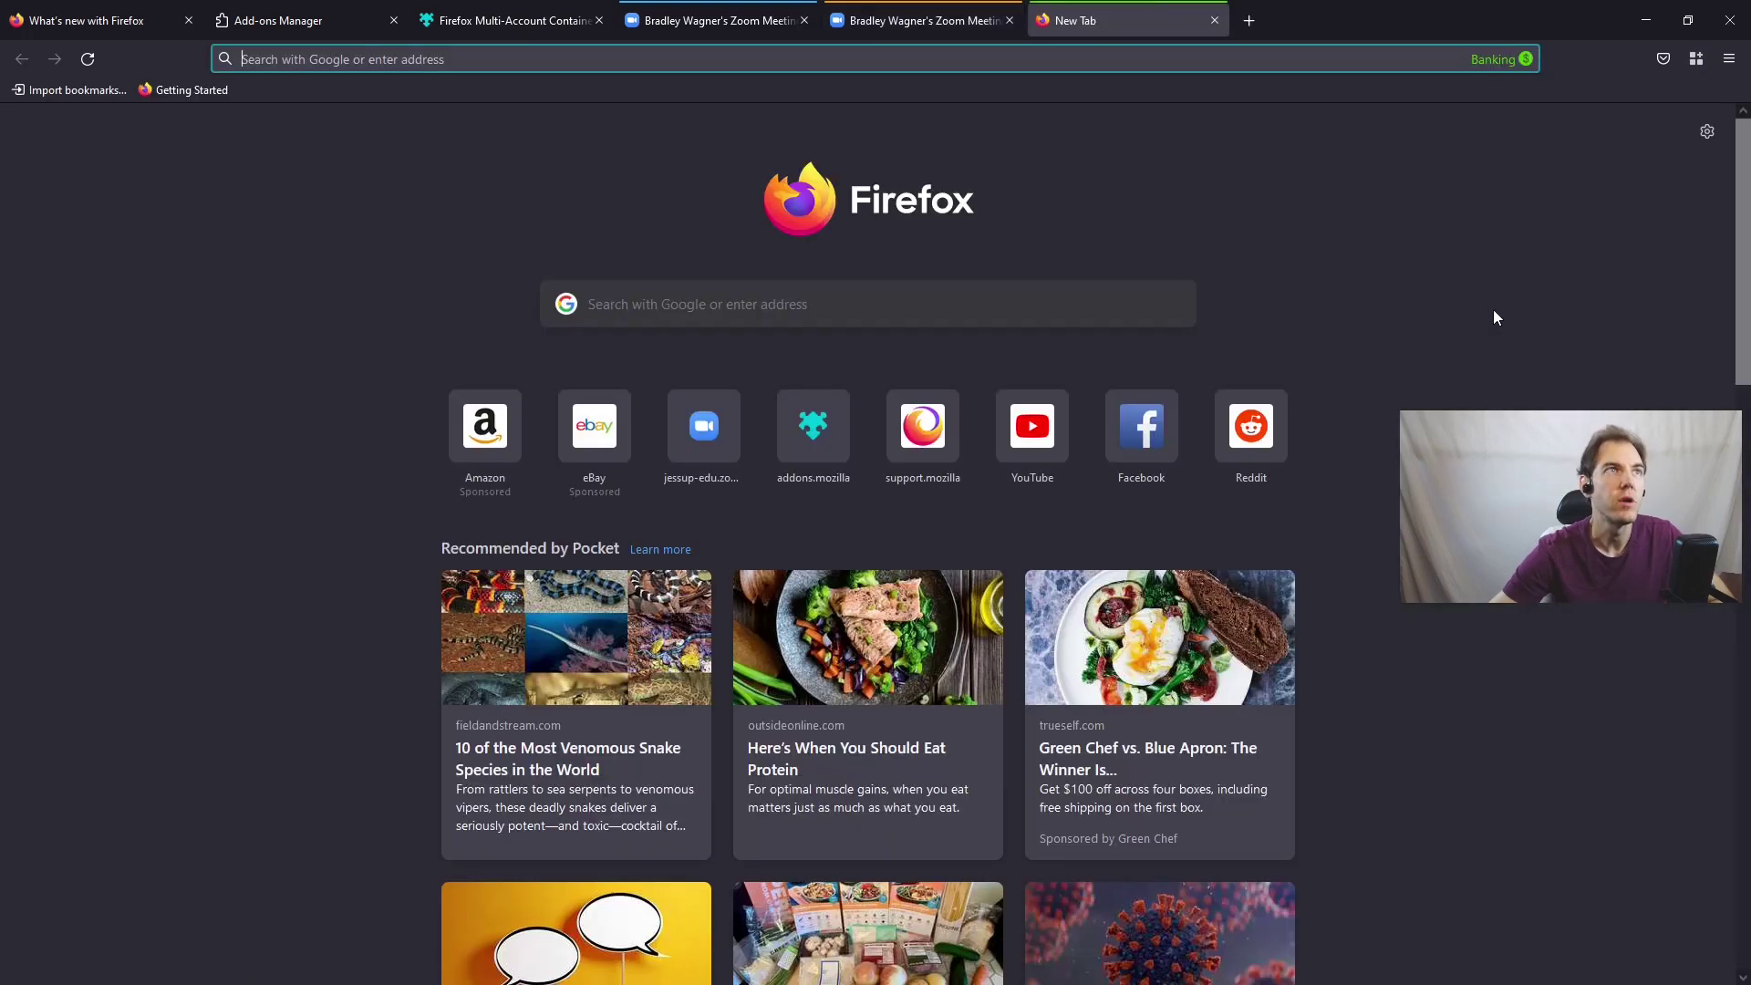
{"action": "left_click", "coordinate": [916, 60]}
{"action": "key", "text": "ctrl+v"}
{"action": "key", "text": "Return"}
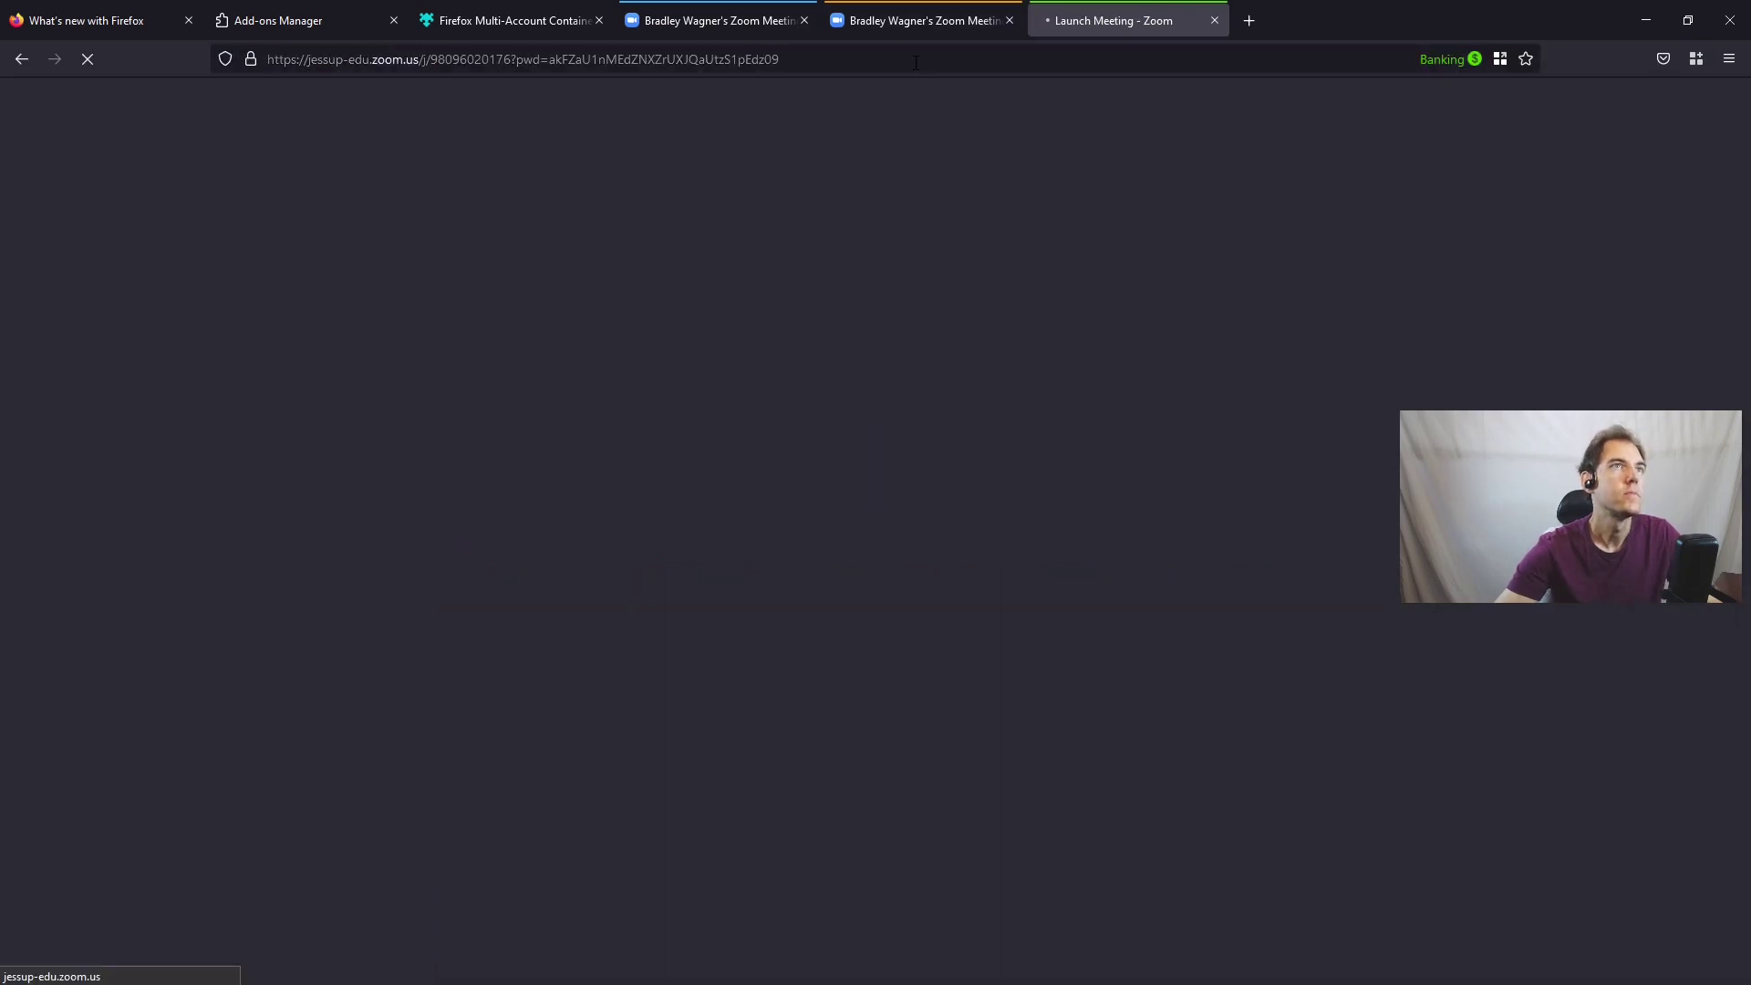
{"action": "left_click", "coordinate": [1016, 195]}
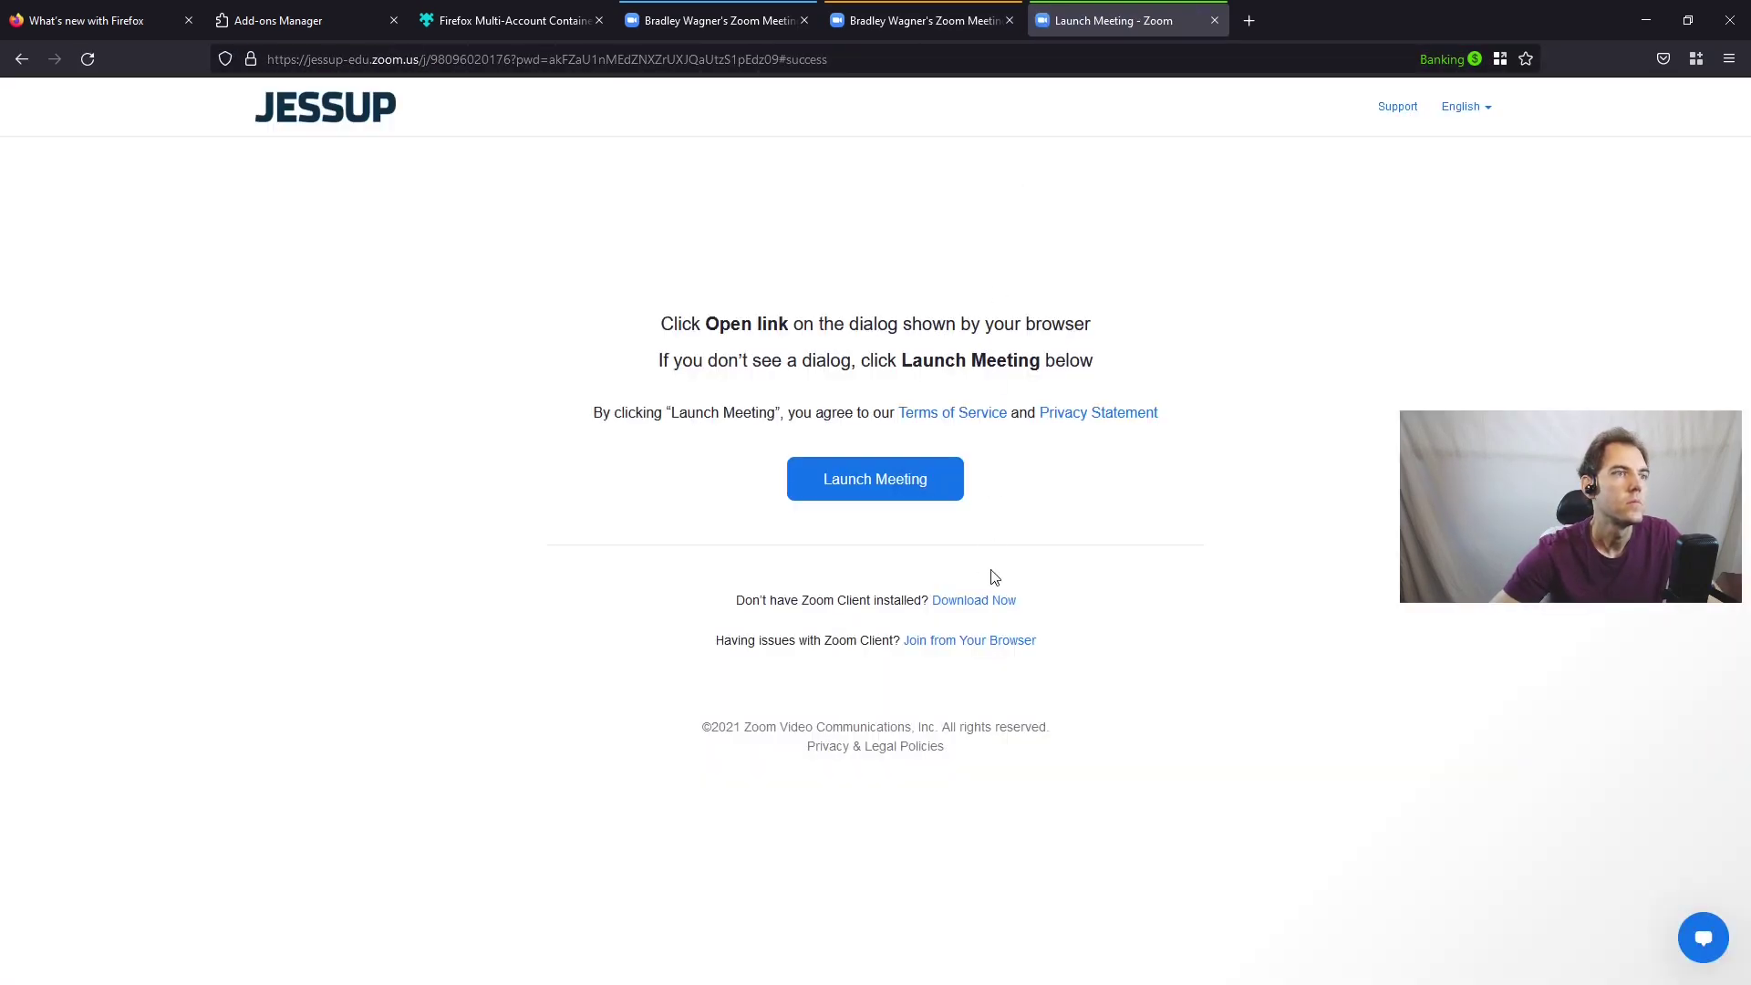
Step: Join the meeting from the browser in the Banking container tab under the name "Test 3"
{"action": "left_click", "coordinate": [994, 642]}
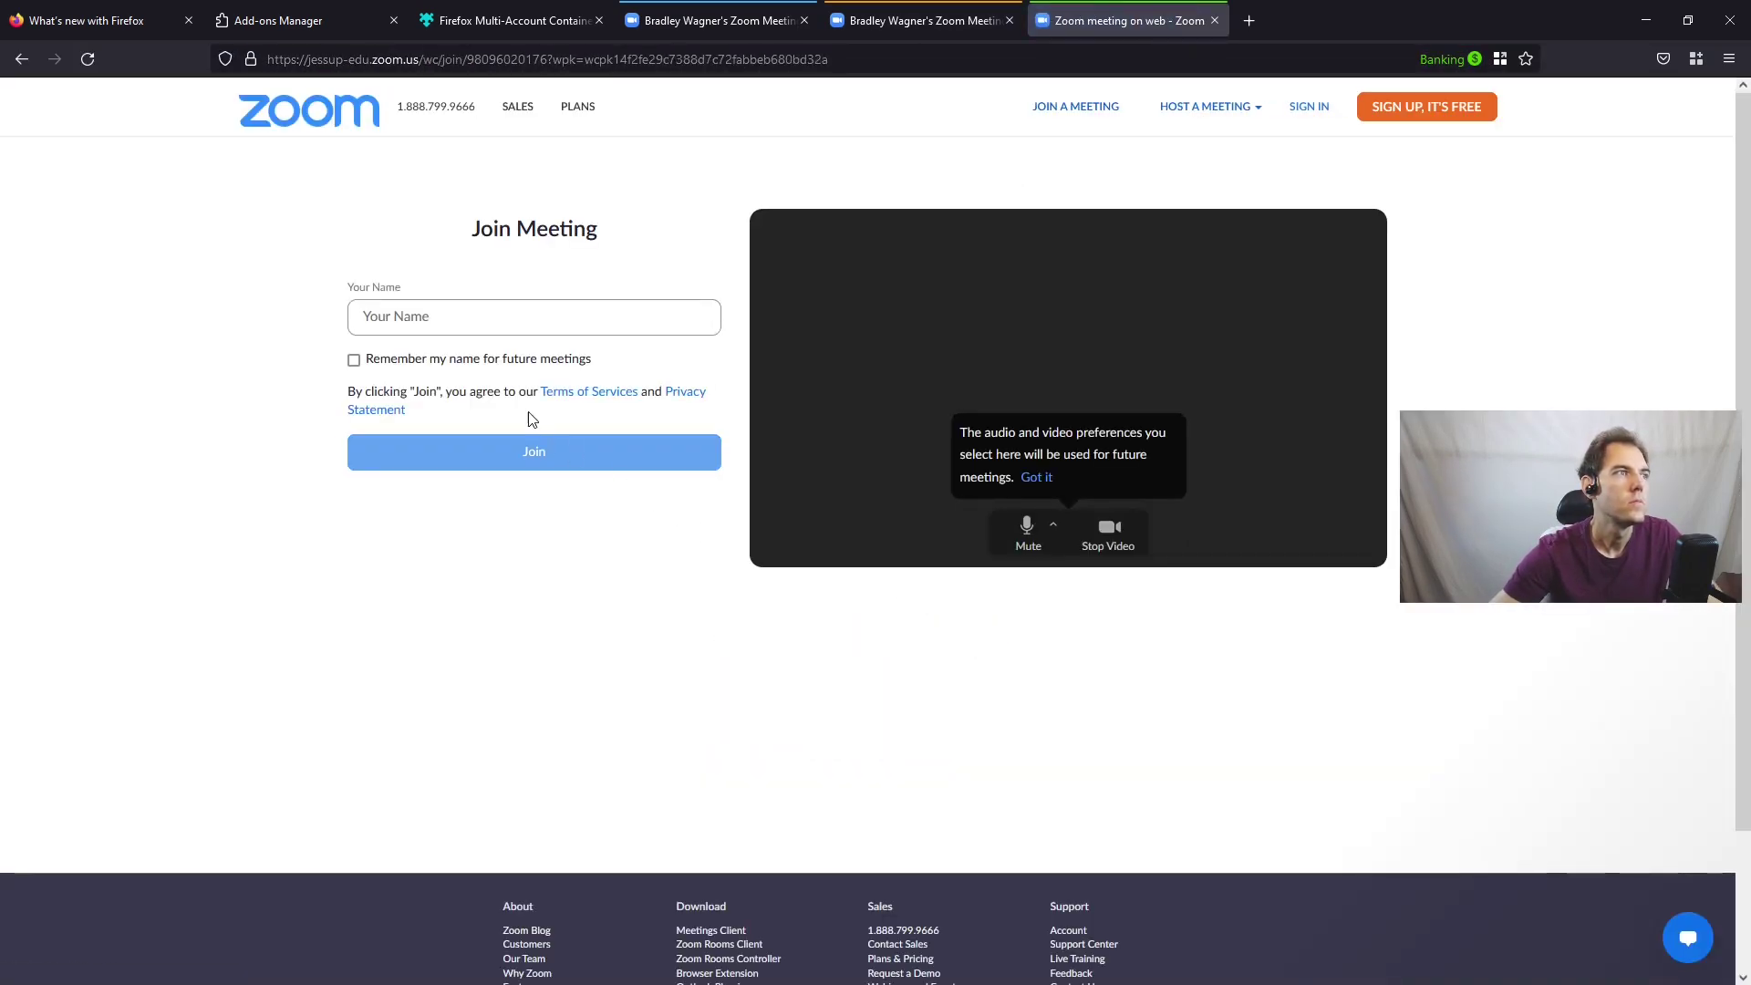
{"action": "type", "text": "Test 3"}
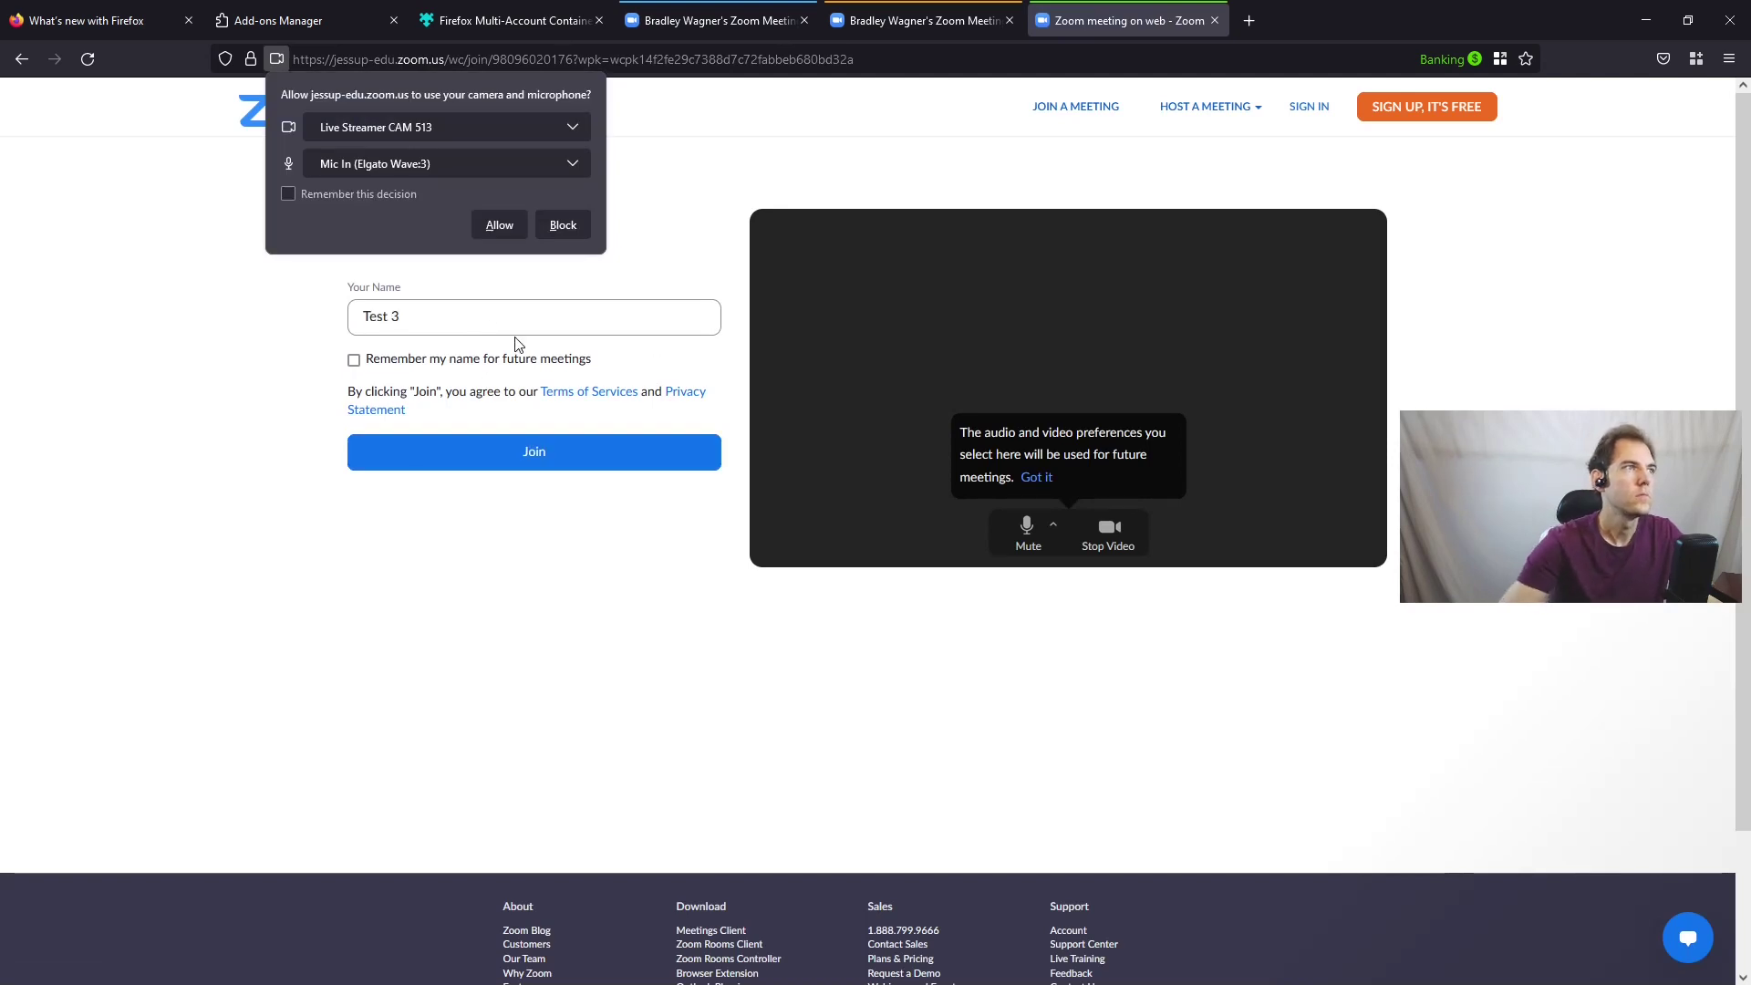
{"action": "left_click", "coordinate": [539, 466]}
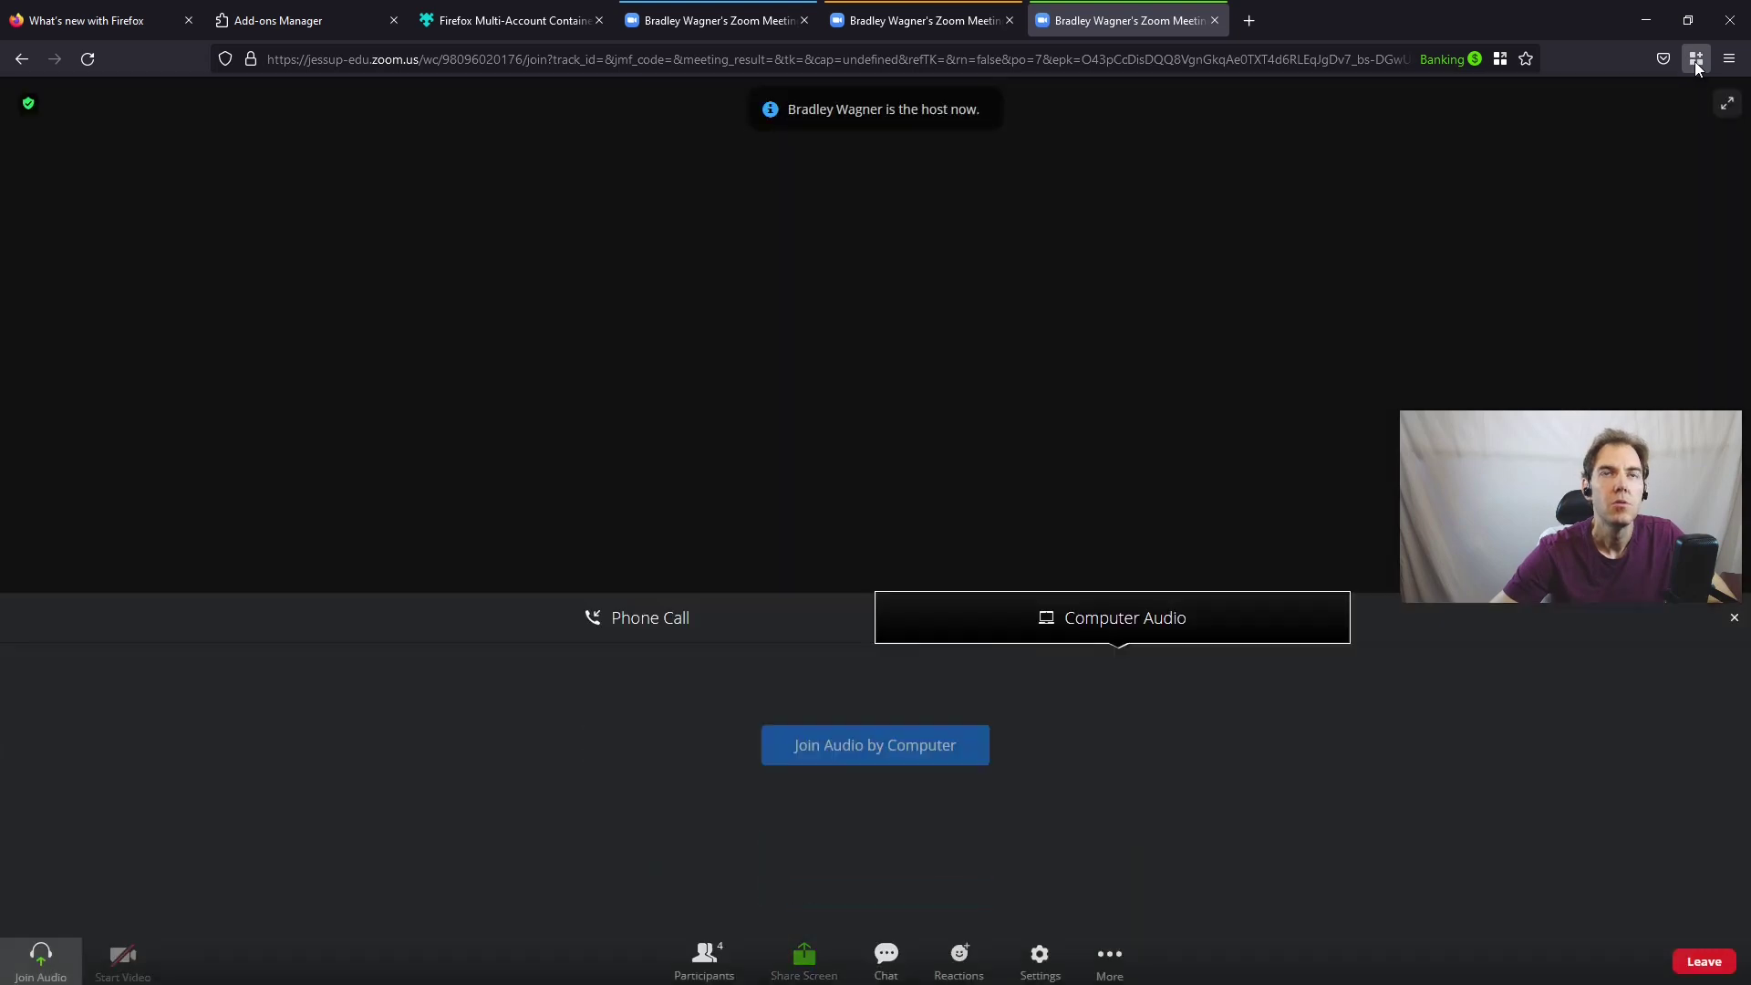
Step: Open a new tab in the Shopping container and load the copied meeting invite link, declining the Zoom installer download
{"action": "left_click", "coordinate": [1695, 62]}
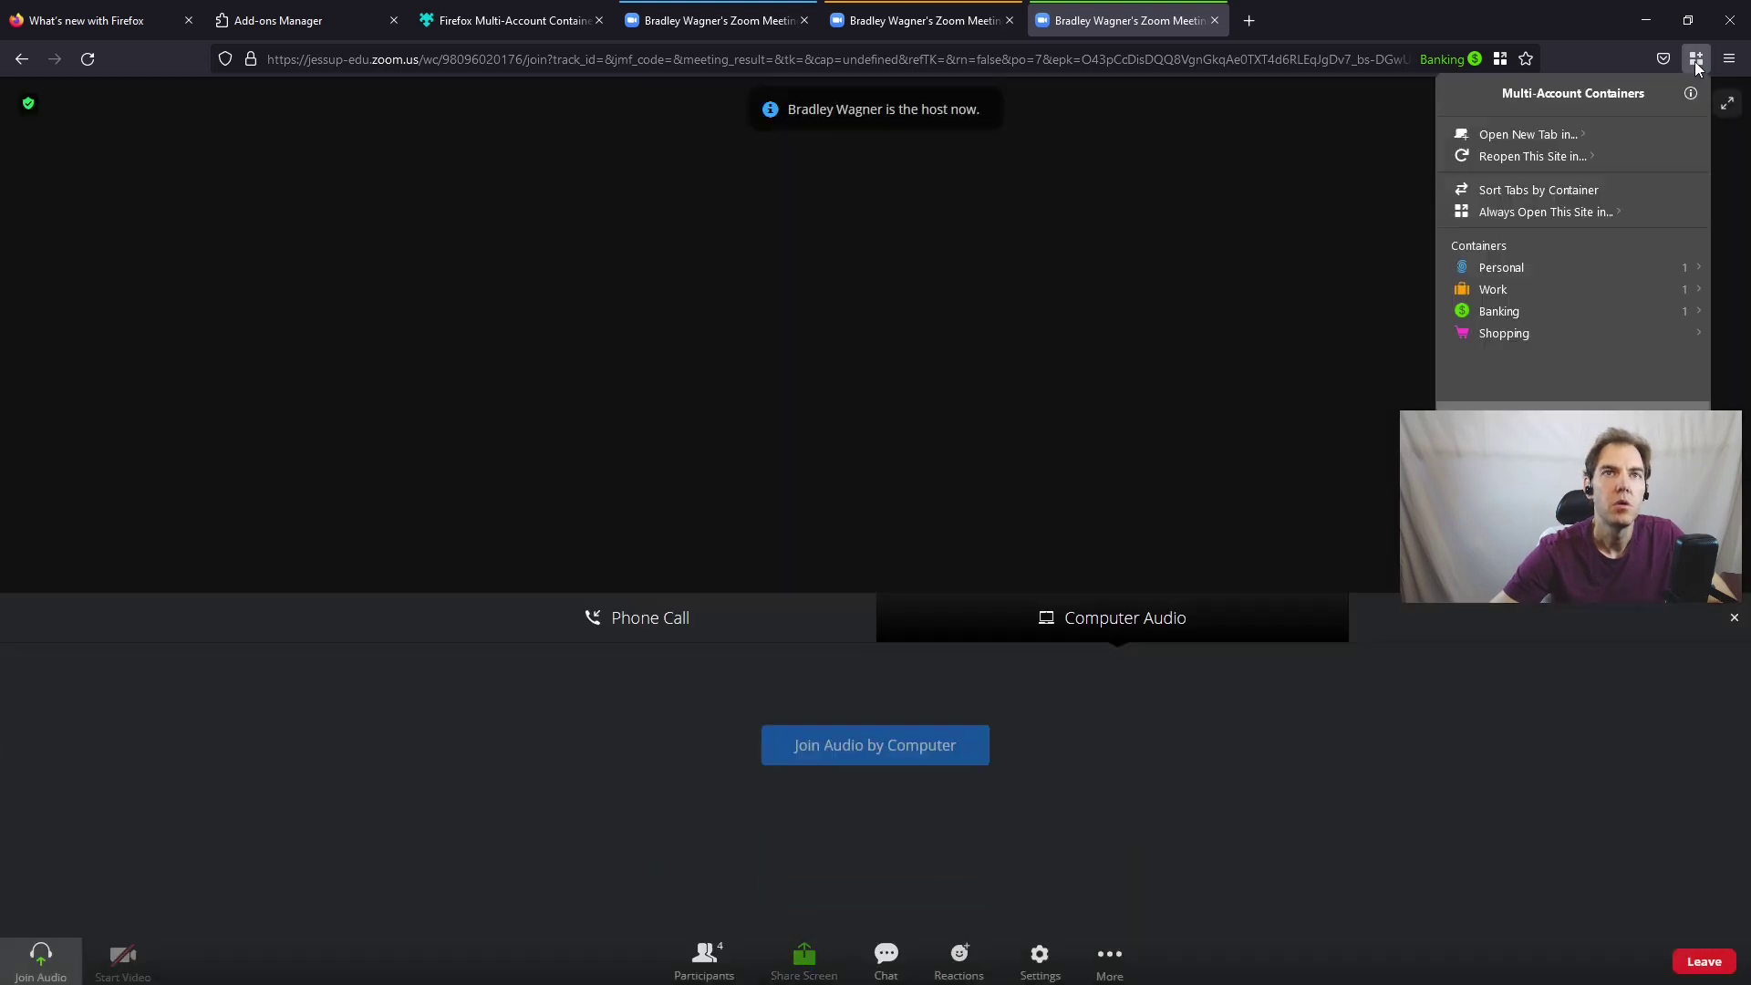
{"action": "left_click", "coordinate": [1569, 335]}
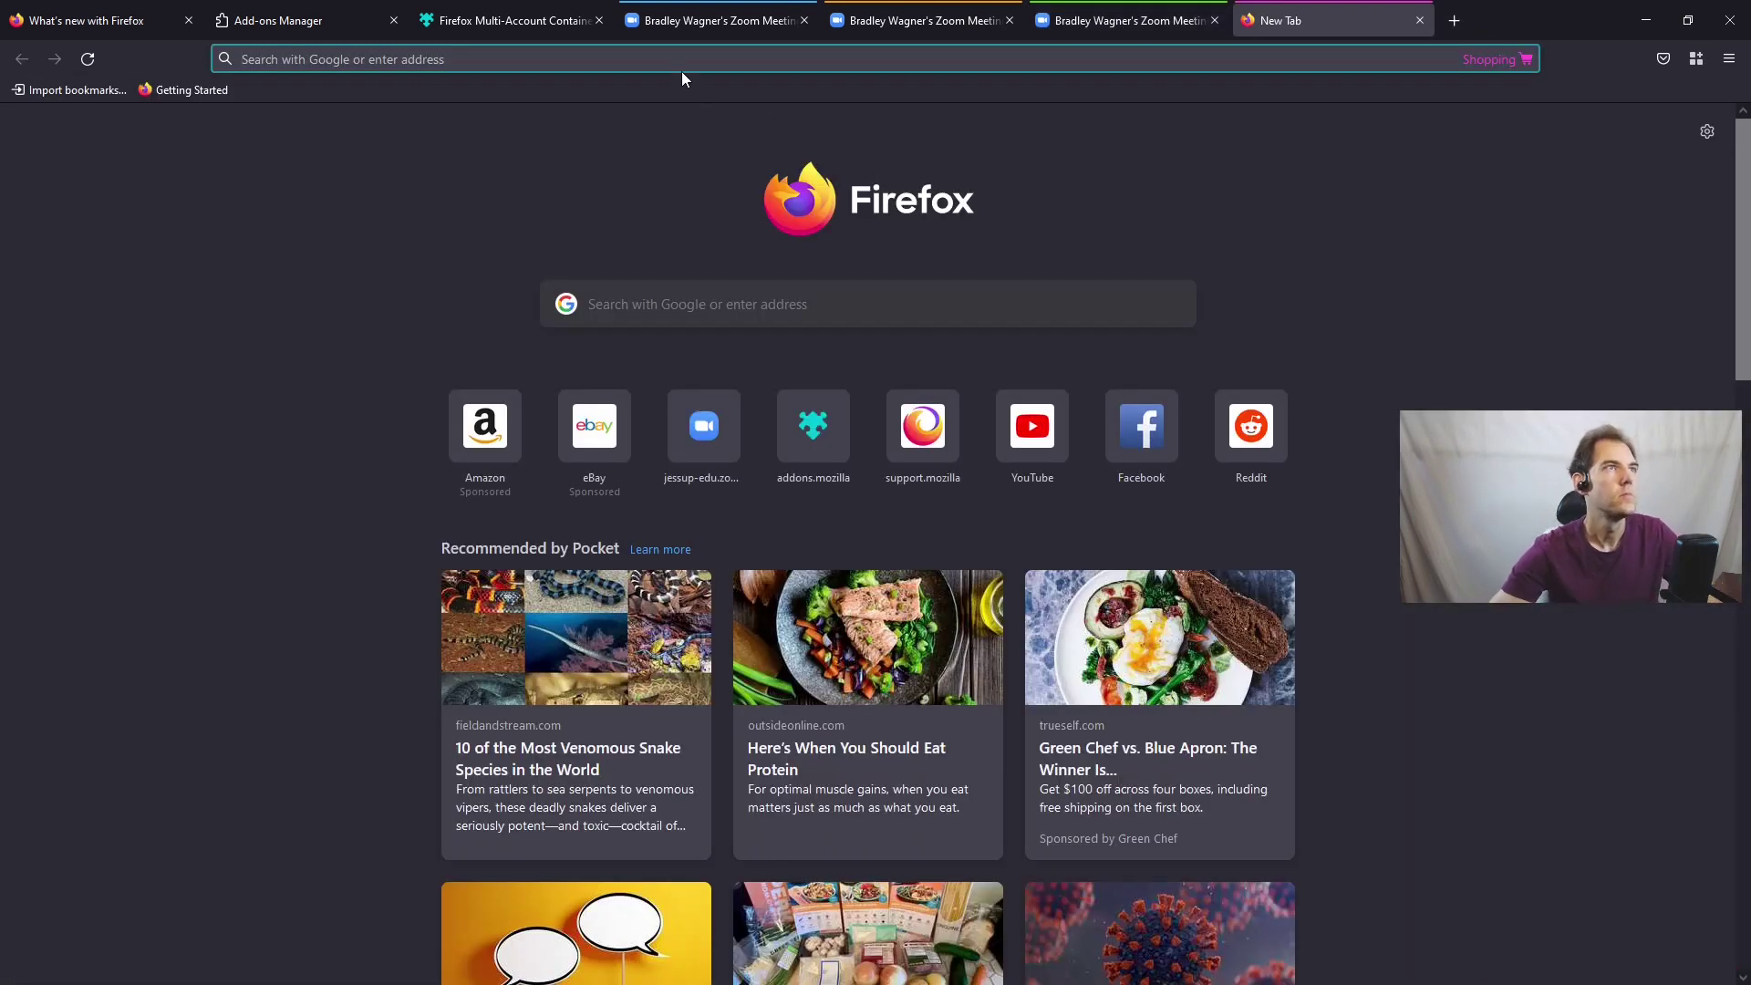
{"action": "key", "text": "ctrl+v"}
{"action": "key", "text": "Return"}
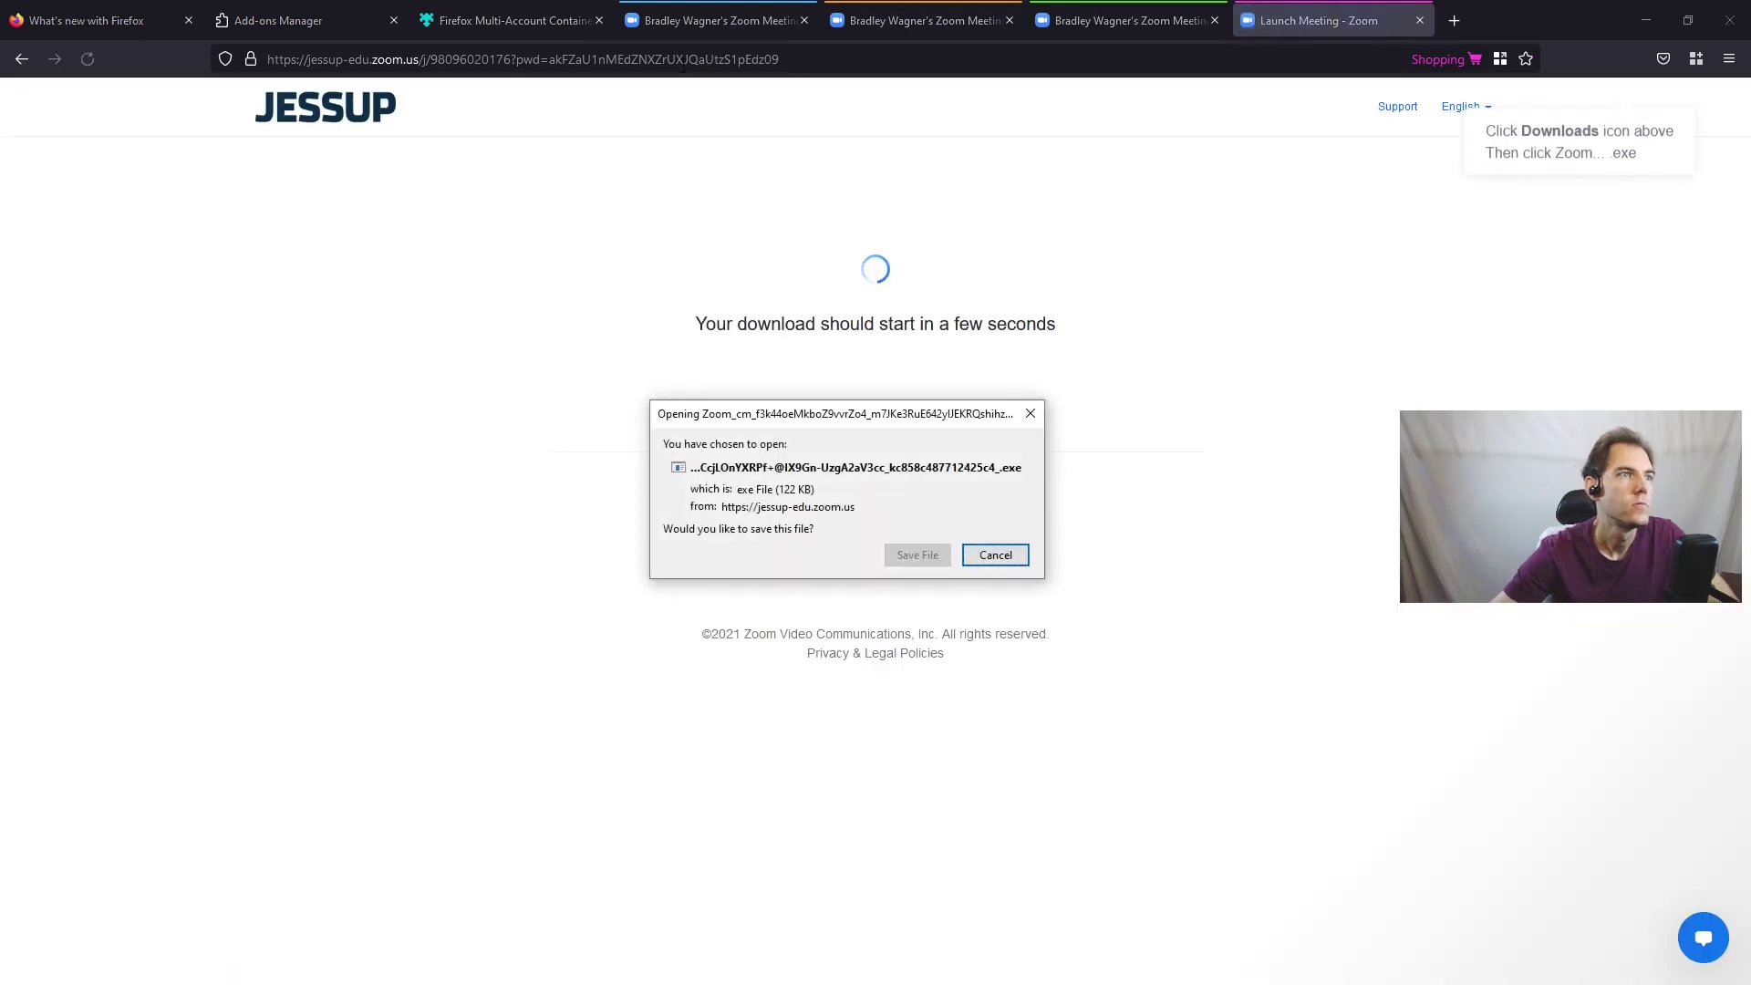
{"action": "left_click", "coordinate": [986, 553]}
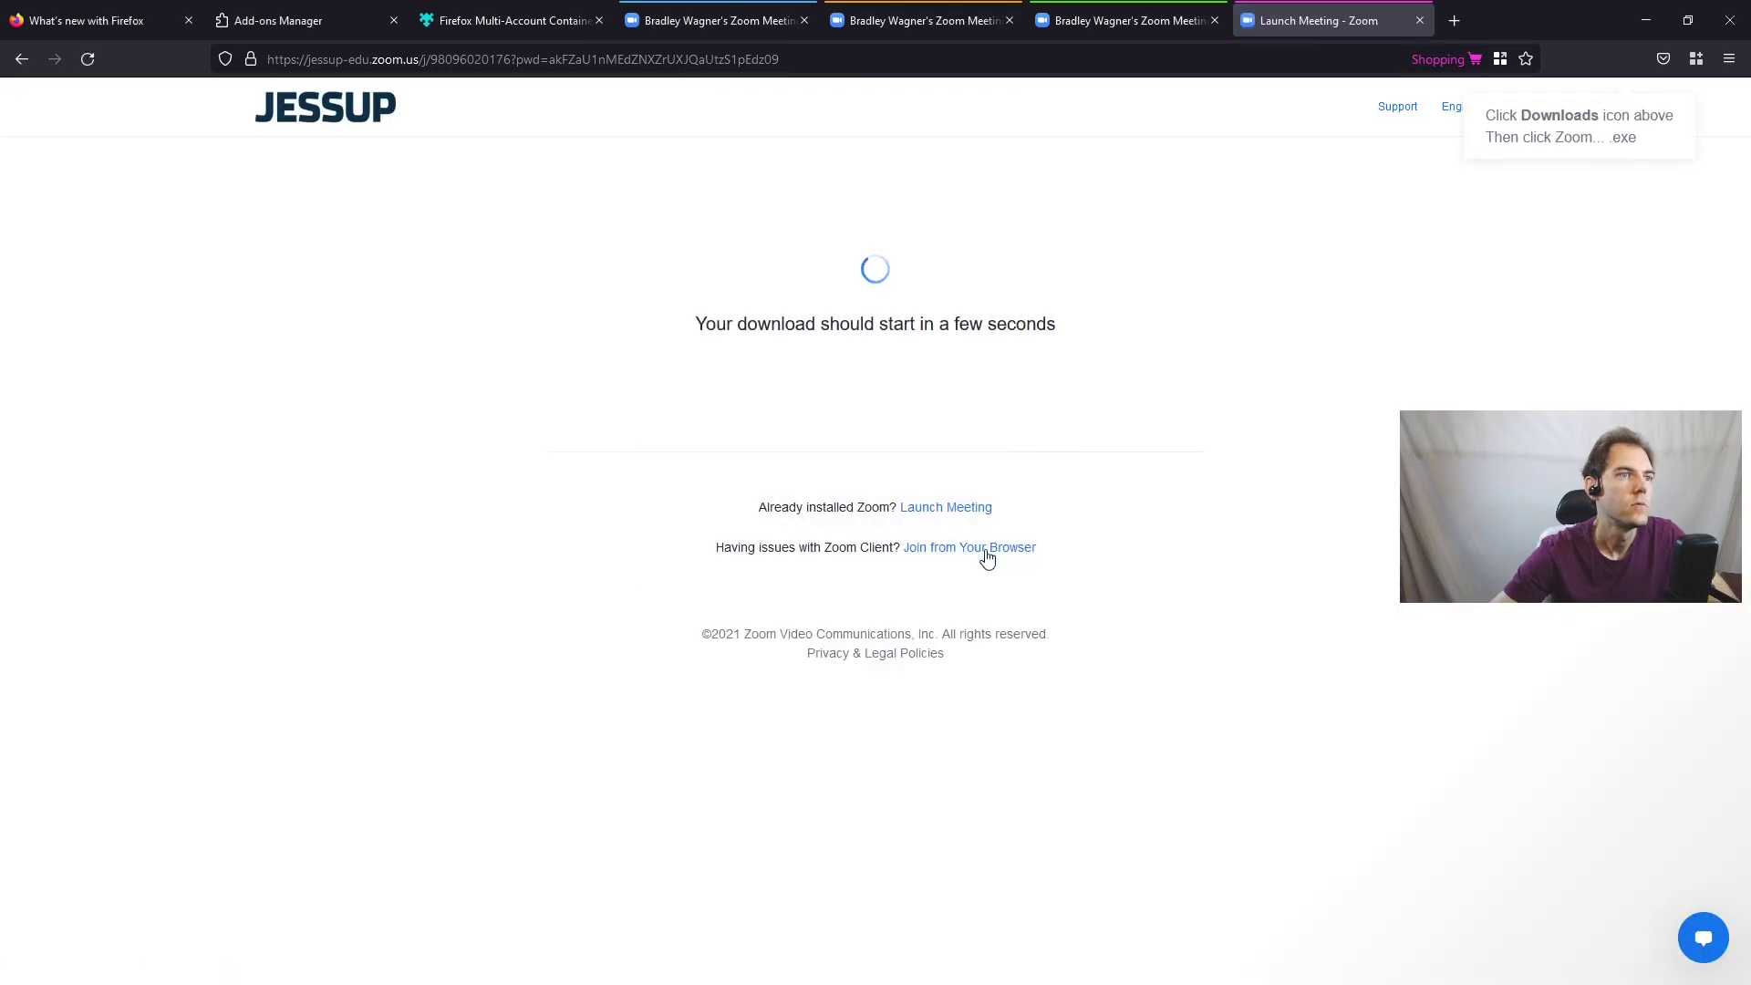
Step: Join the meeting from the browser in the Shopping container tab under the name "Test 4"
{"action": "left_click", "coordinate": [987, 551]}
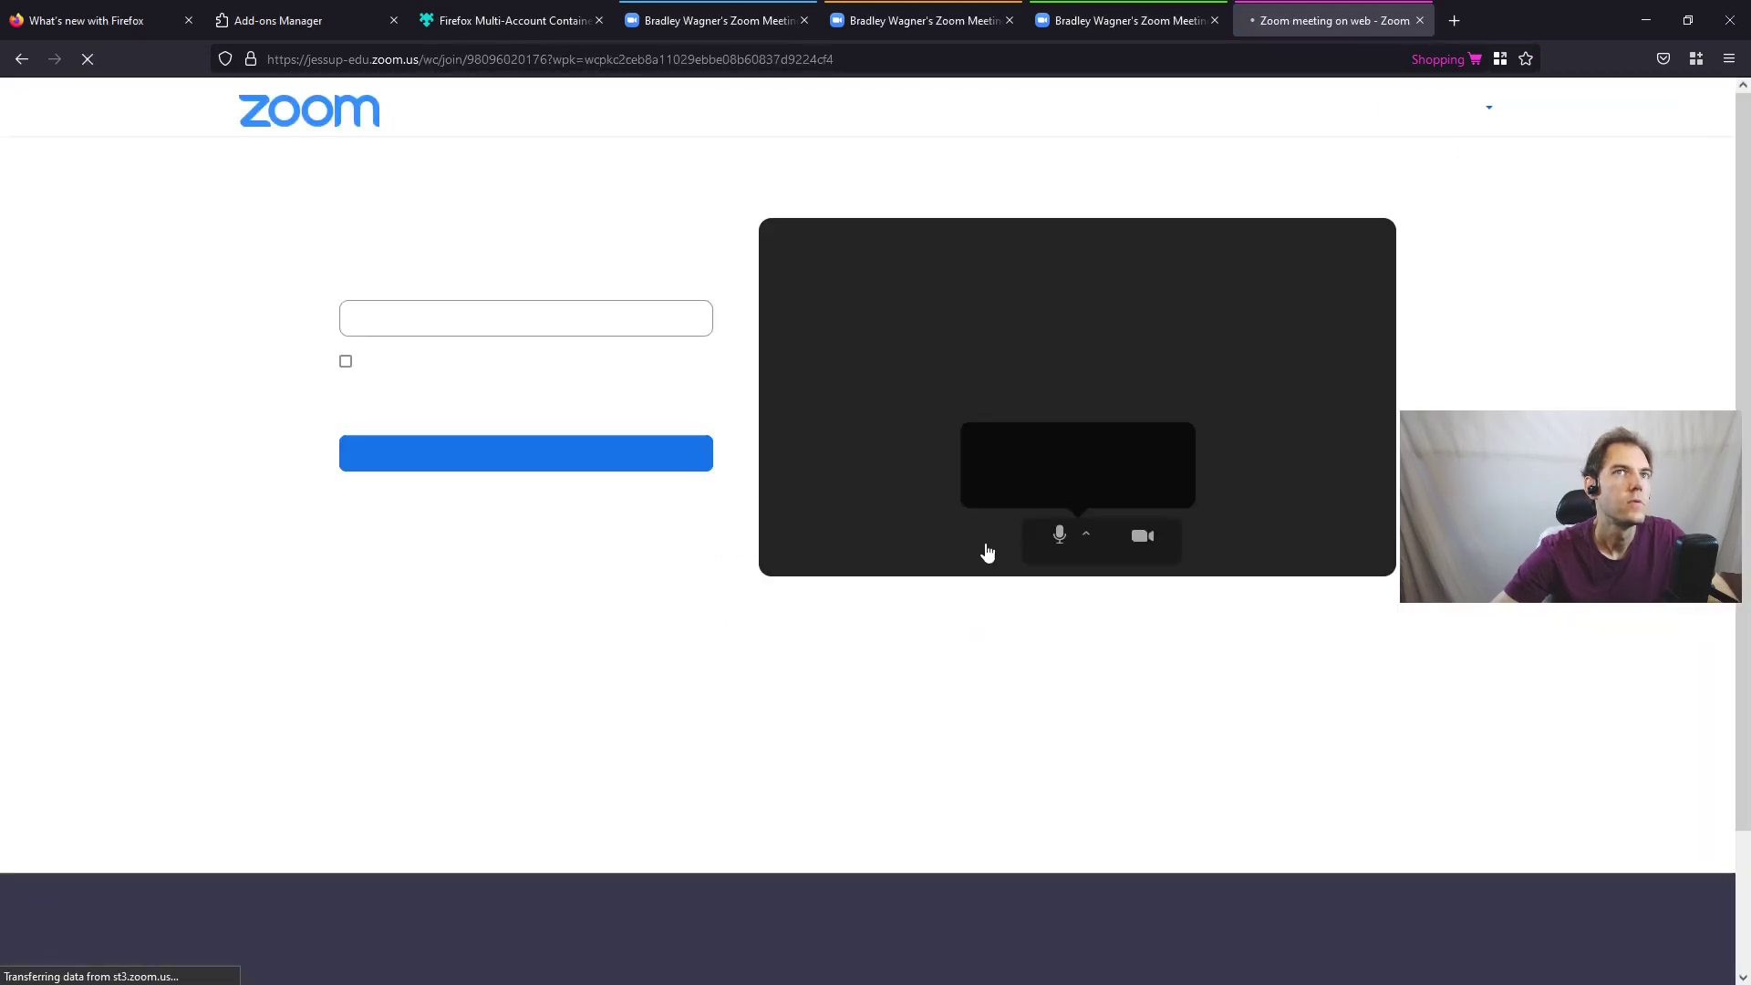
{"action": "left_click", "coordinate": [499, 308]}
{"action": "type", "text": "Test 4"}
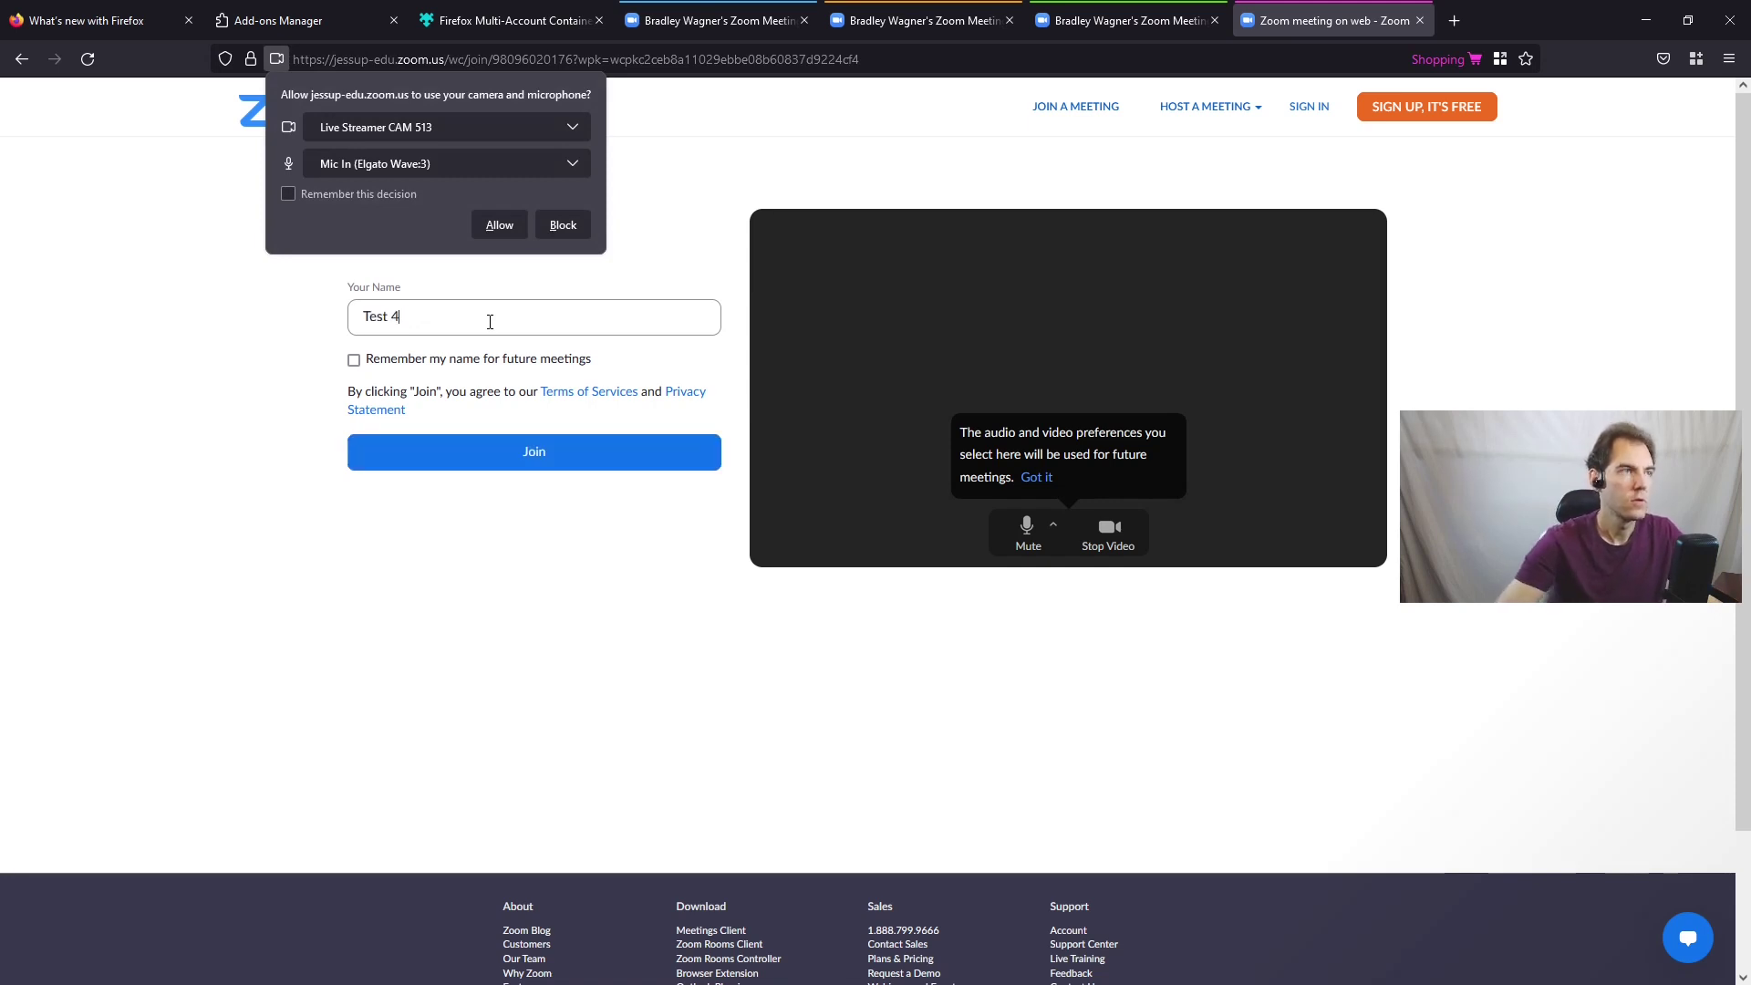
{"action": "left_click", "coordinate": [555, 454]}
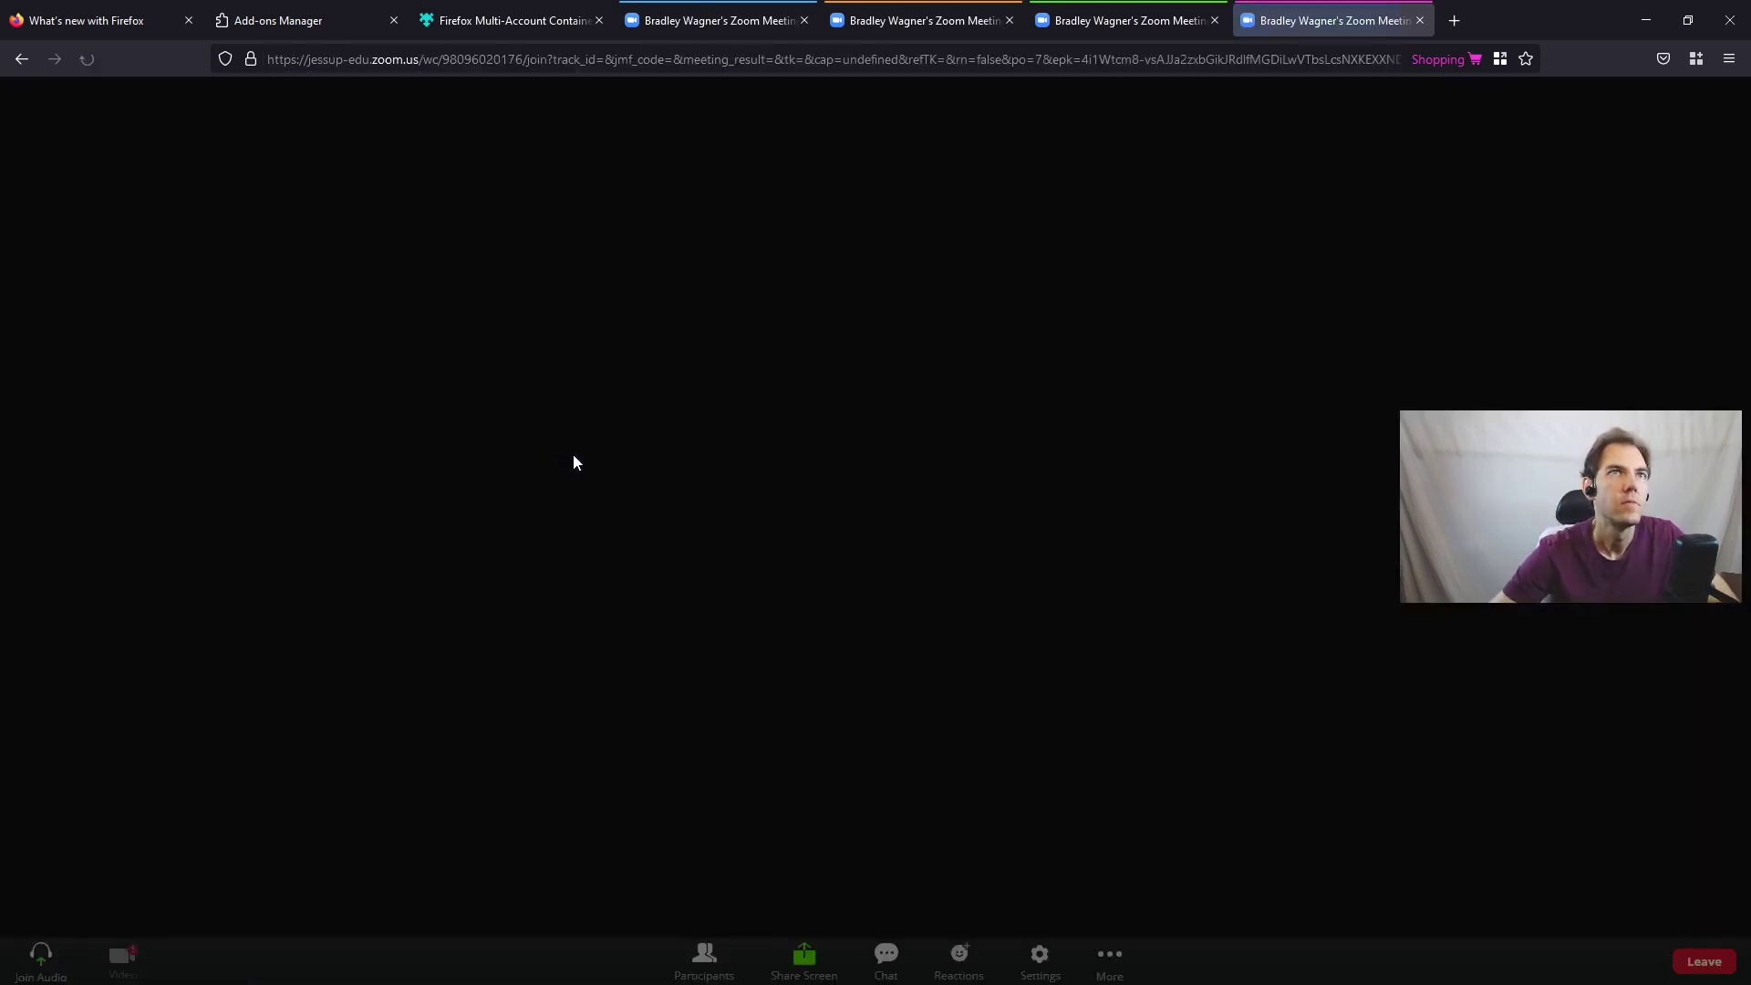